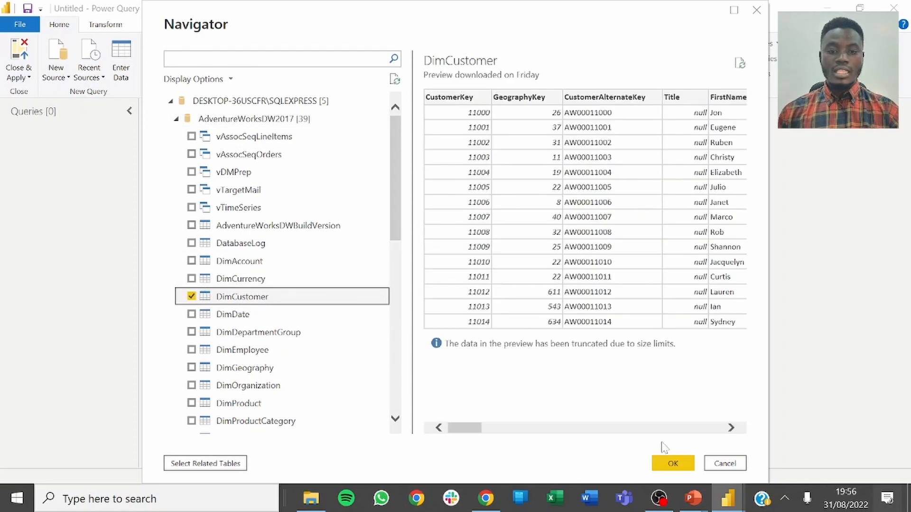
Step: Load the DimCustomer table from AdventureWorksDW2017 into the query editor and review the task instructions on the slide
{"action": "left_click", "coordinate": [672, 463]}
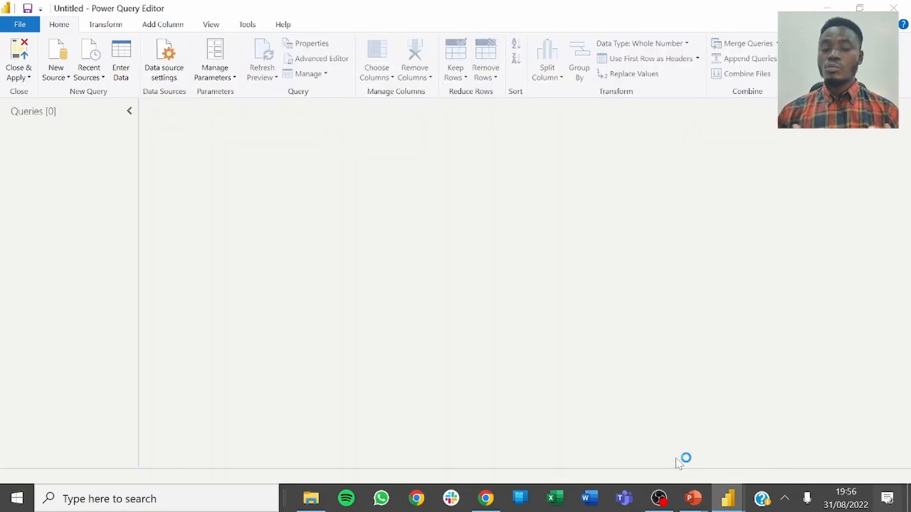
{"action": "left_click", "coordinate": [539, 318]}
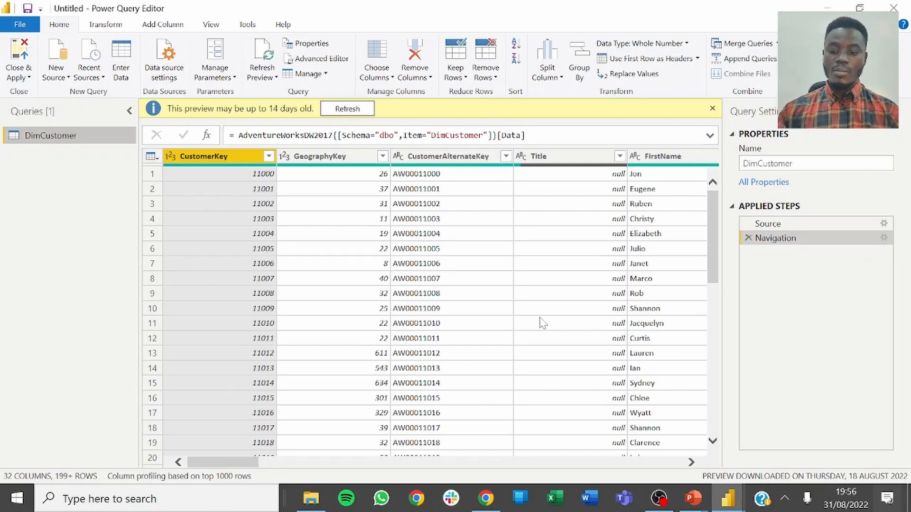
{"action": "key", "text": "alt+Tab"}
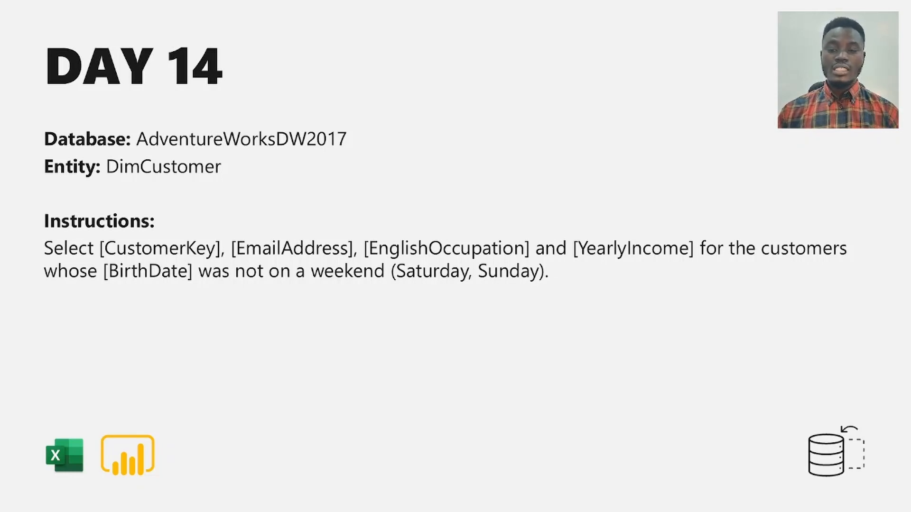
{"action": "key", "text": "alt+Tab"}
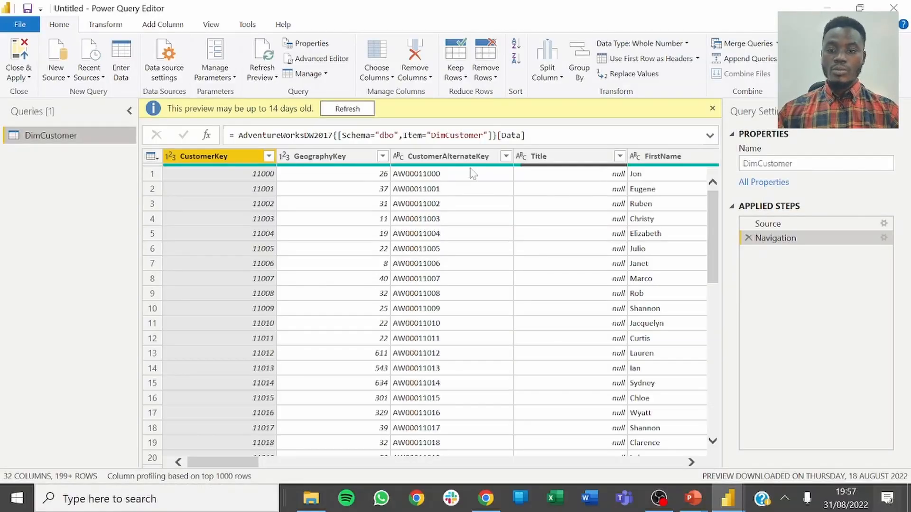
Step: Keep only the CustomerKey, BirthDate, YearlyIncome and EnglishOccupation columns of the DimCustomer query
{"action": "left_click", "coordinate": [376, 78]}
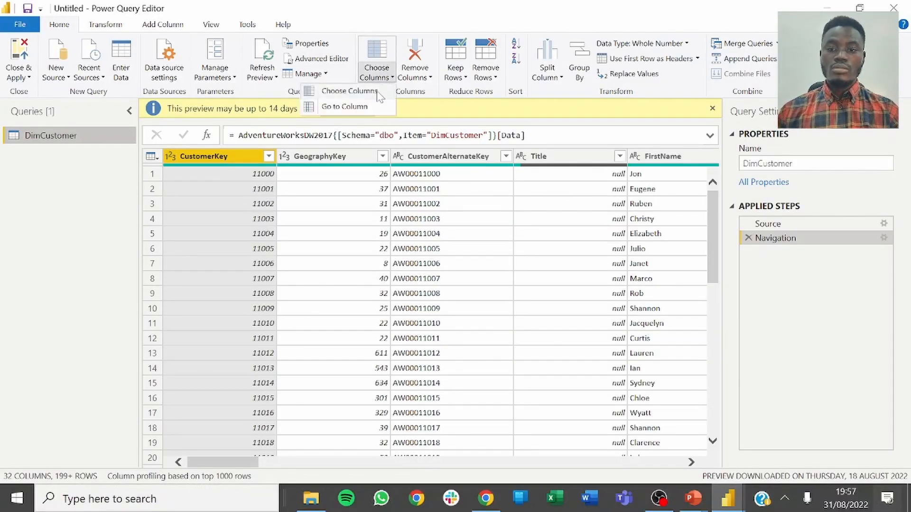
{"action": "left_click", "coordinate": [380, 95]}
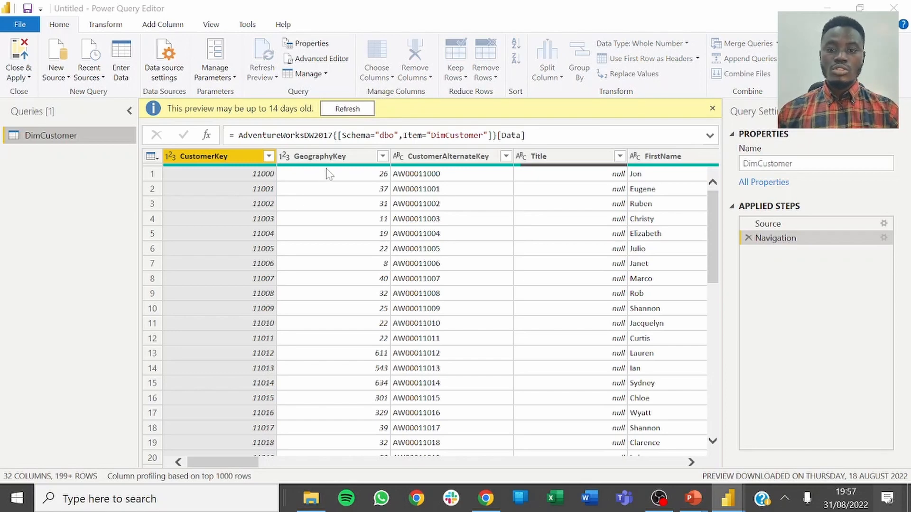
{"action": "left_click", "coordinate": [388, 118]}
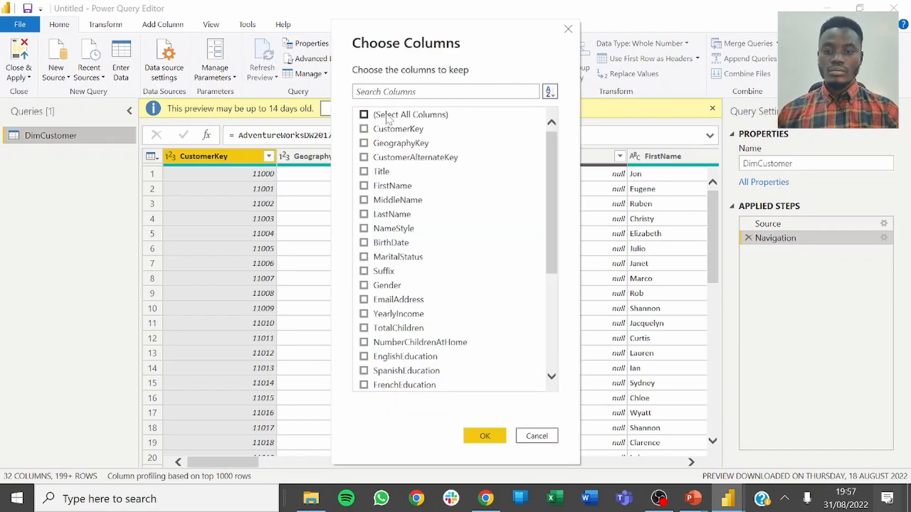
{"action": "left_click", "coordinate": [388, 129]}
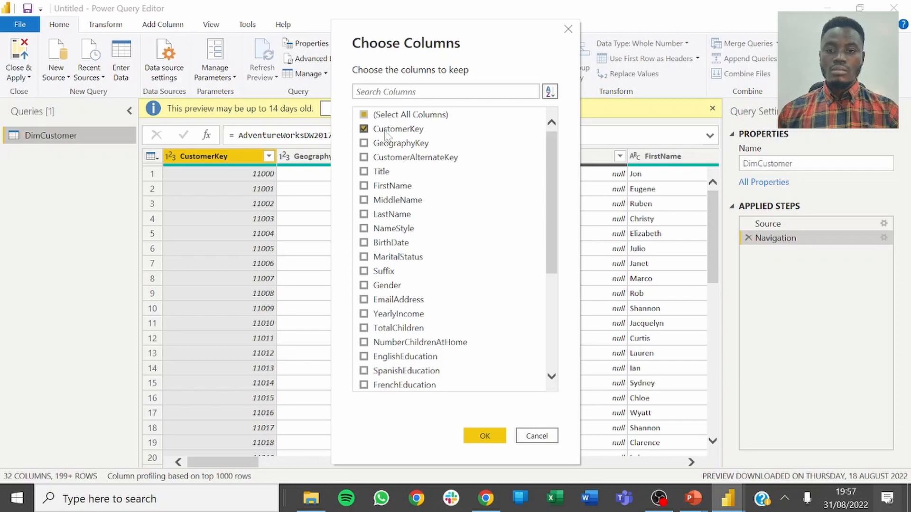
{"action": "left_click", "coordinate": [396, 244]}
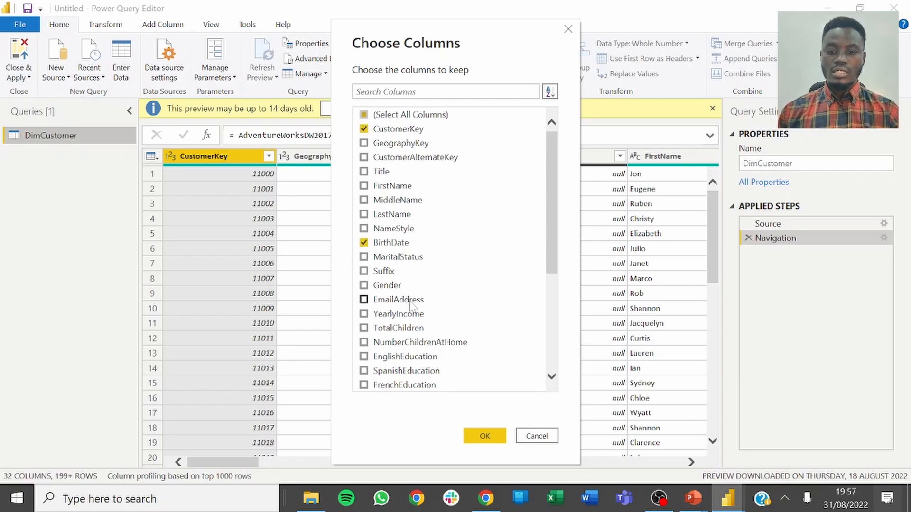
{"action": "left_click", "coordinate": [397, 315]}
{"action": "scroll", "coordinate": [397, 322], "scroll_direction": "down", "scroll_amount": 2}
{"action": "scroll", "coordinate": [397, 327], "scroll_direction": "down", "scroll_amount": 2}
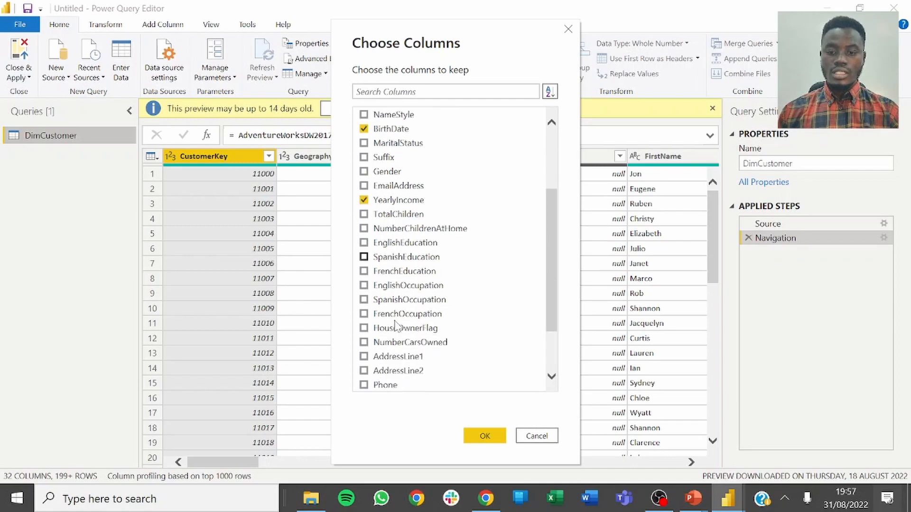
{"action": "left_click", "coordinate": [395, 288]}
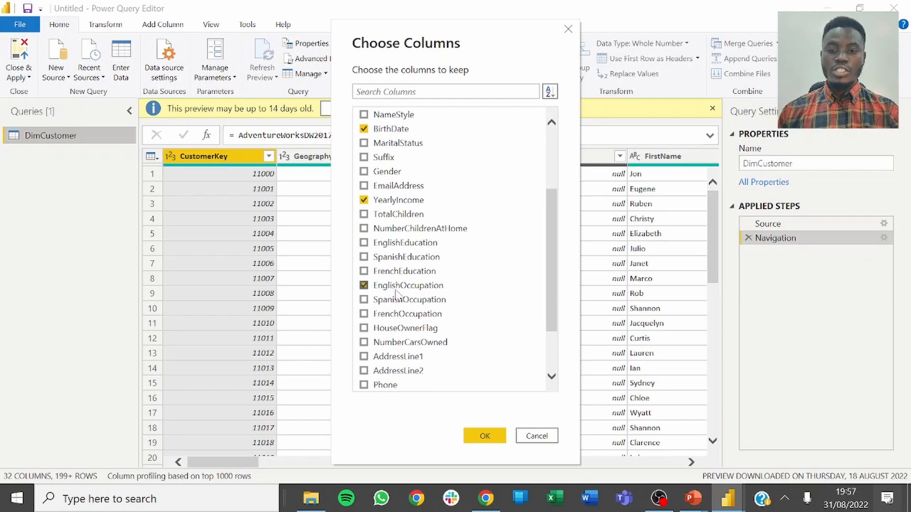
{"action": "left_click", "coordinate": [485, 436]}
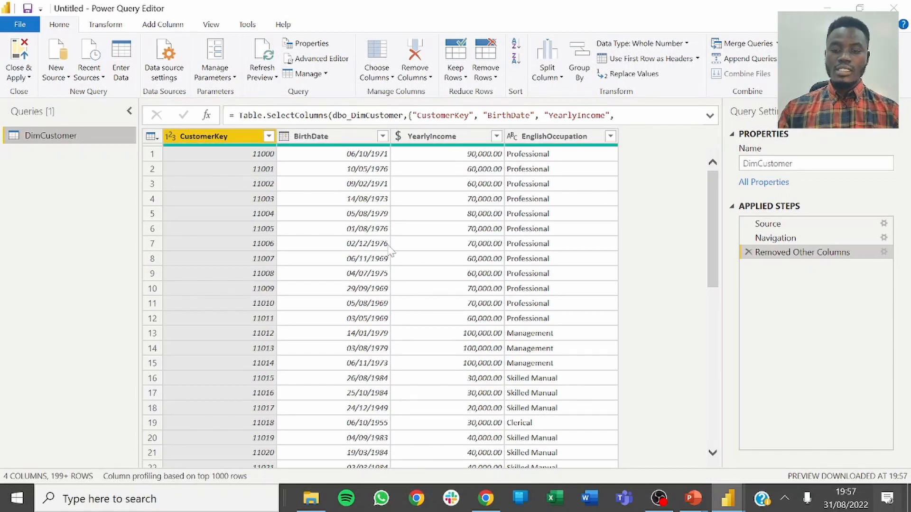
Step: Recheck the required columns on the task slide and add EmailAddress to the columns kept by the Removed Other Columns step
{"action": "key", "text": "alt+Tab"}
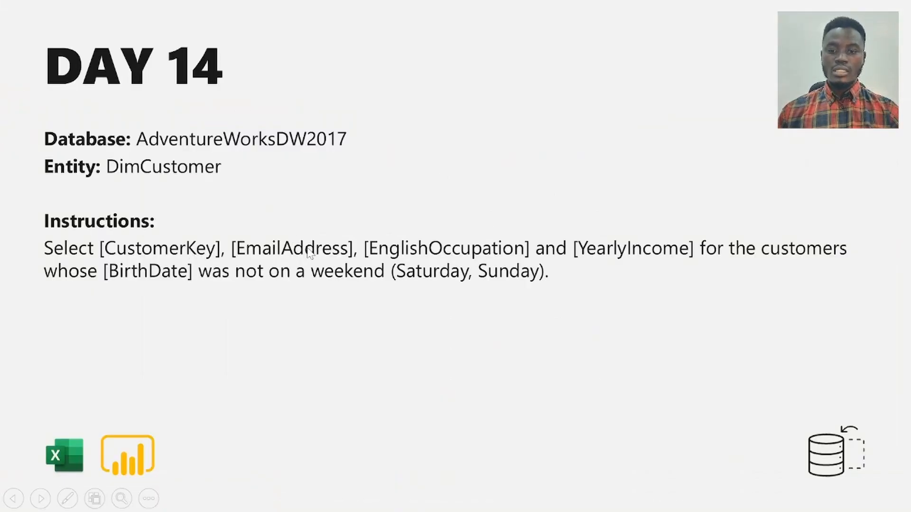
{"action": "key", "text": "alt+Tab"}
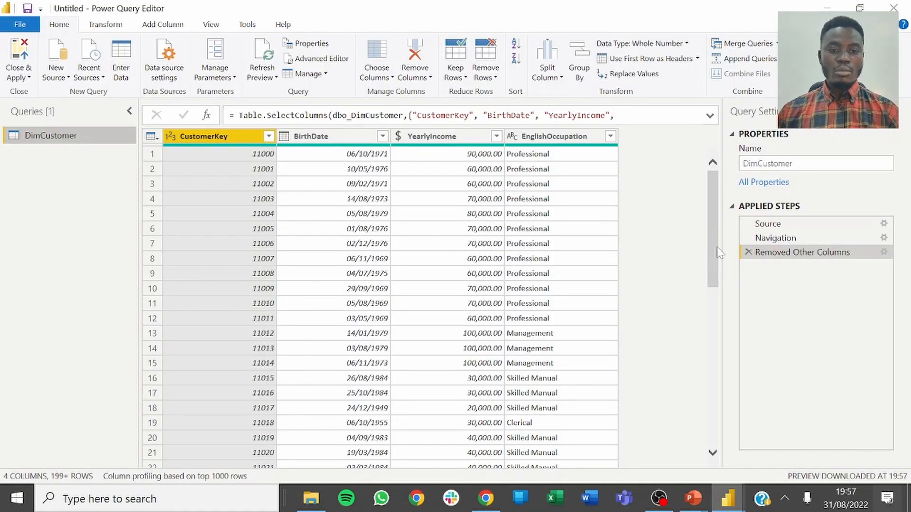
{"action": "left_click", "coordinate": [883, 251]}
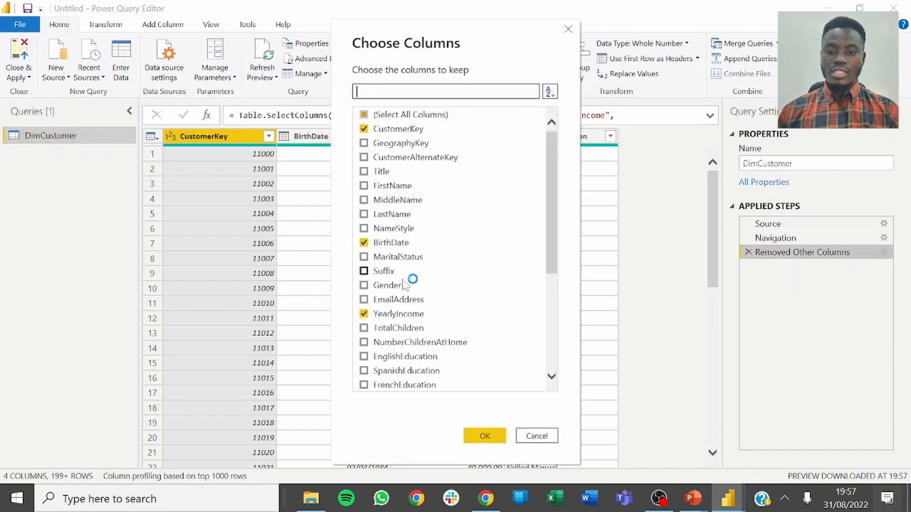
{"action": "left_click", "coordinate": [406, 300]}
{"action": "left_click", "coordinate": [484, 436]}
{"action": "scroll", "coordinate": [553, 461], "scroll_direction": "right", "scroll_amount": 1}
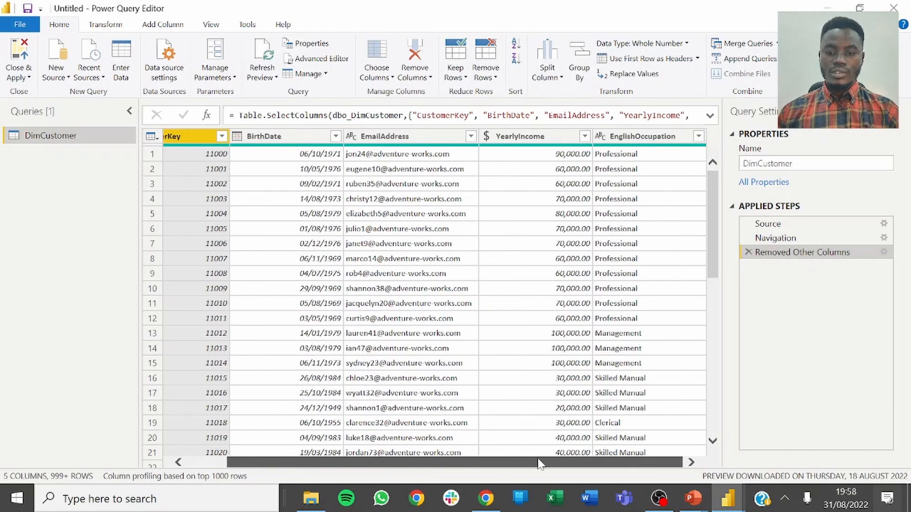
{"action": "left_click_drag", "start_coordinate": [473, 464], "coordinate": [409, 463]}
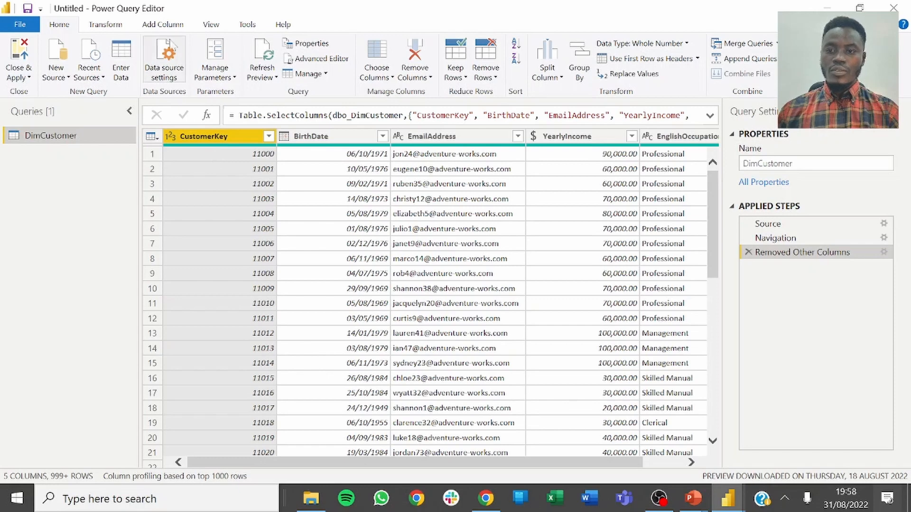
Step: Start a custom column with a Date.DayOfWeek formula that takes the BirthDate column as its date argument
{"action": "left_click", "coordinate": [161, 24]}
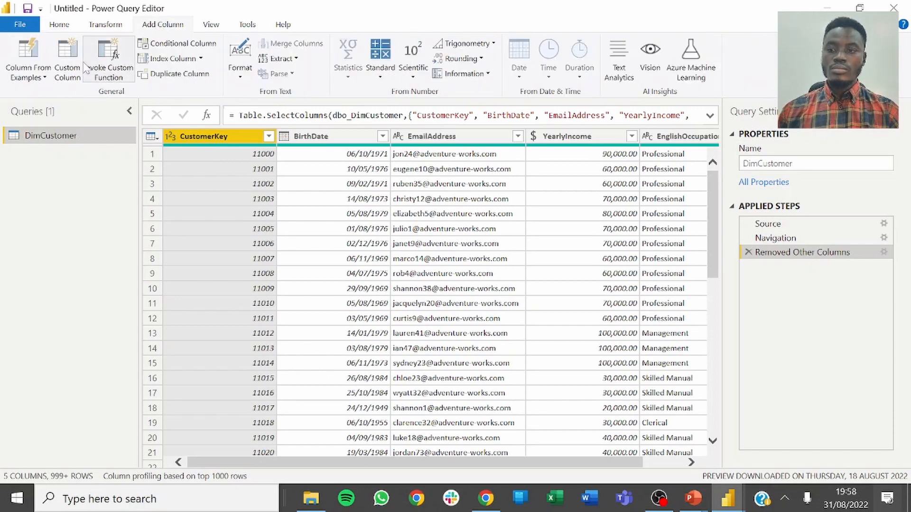
{"action": "left_click", "coordinate": [70, 57]}
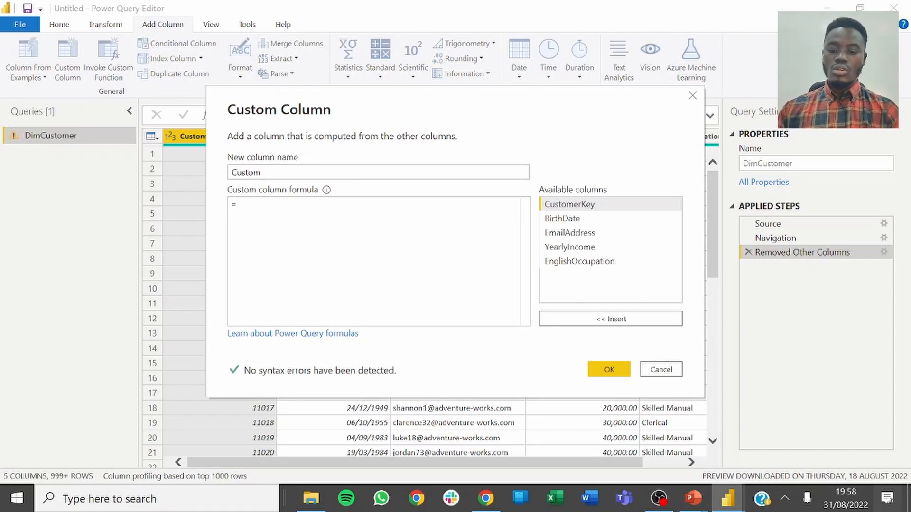
{"action": "type", "text": "date"}
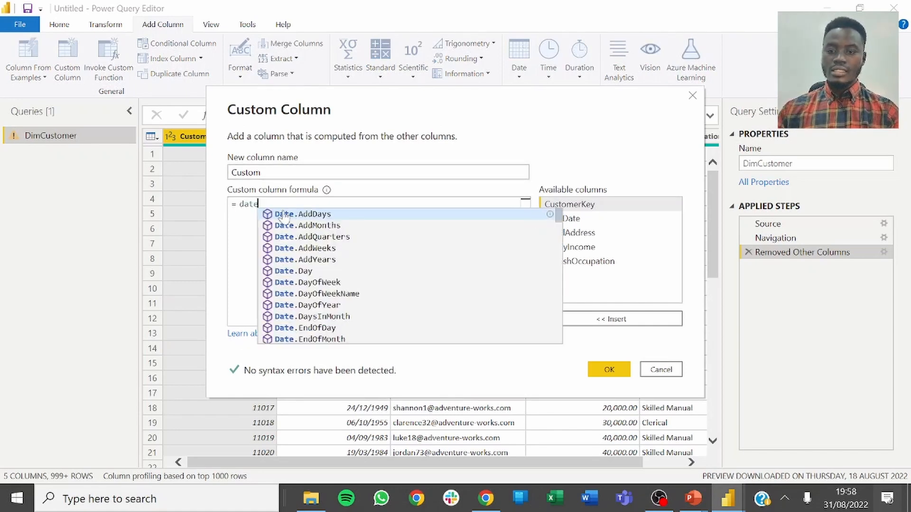
{"action": "type", "text": "we"}
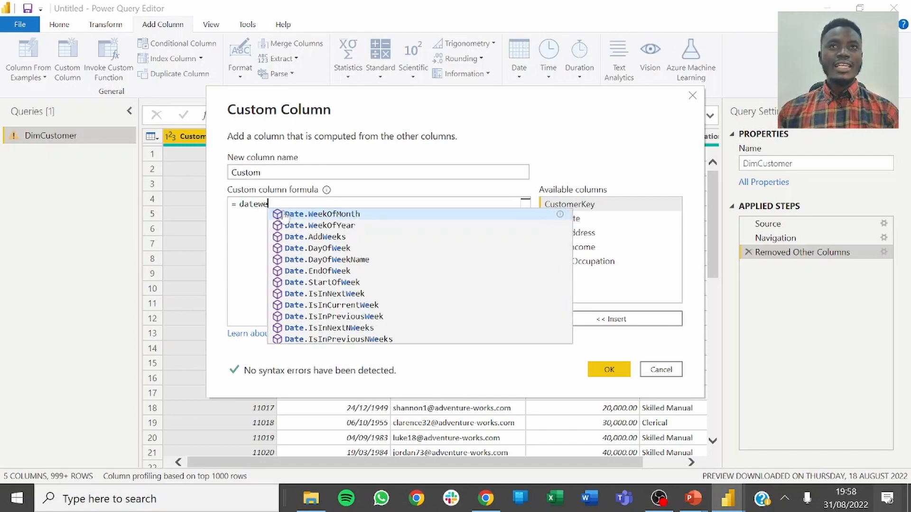
{"action": "key", "text": "Down"}
{"action": "key", "text": "Down"}
{"action": "key", "text": "Down"}
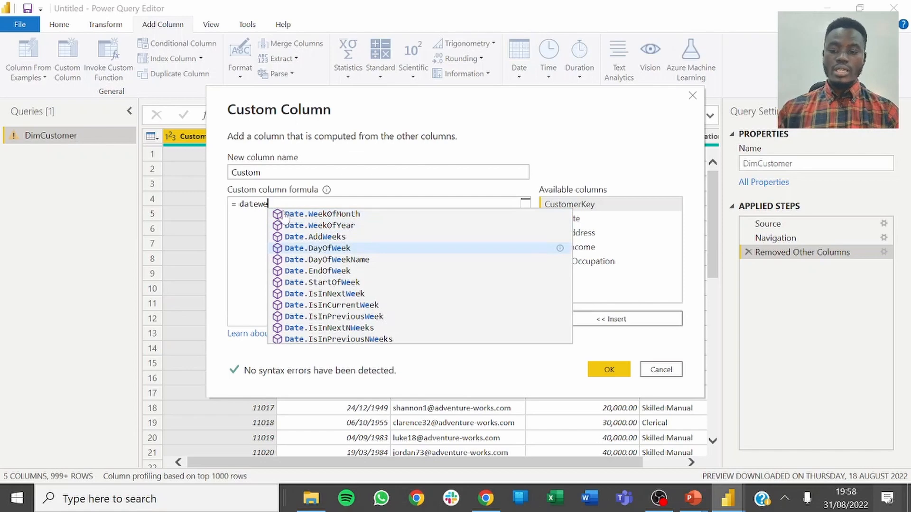
{"action": "key", "text": "Tab"}
{"action": "type", "text": "("}
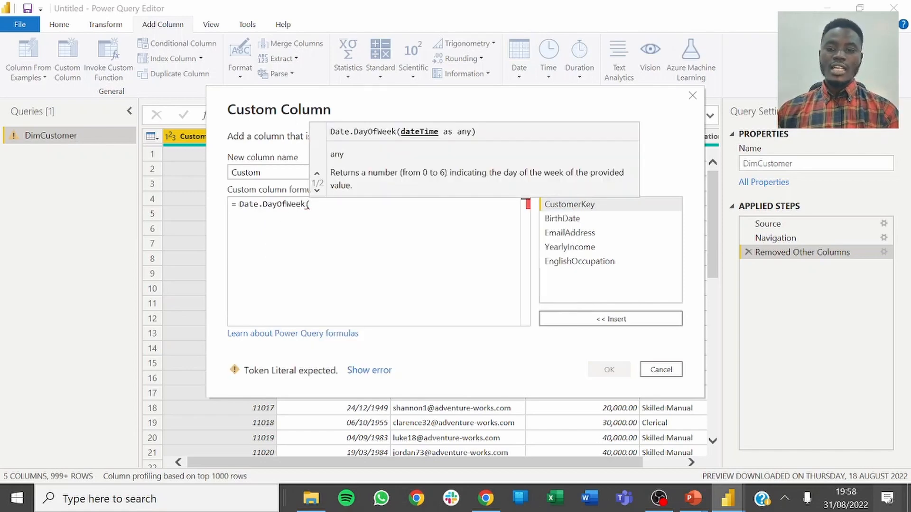
{"action": "left_click", "coordinate": [565, 219]}
{"action": "double_click", "coordinate": [564, 219]}
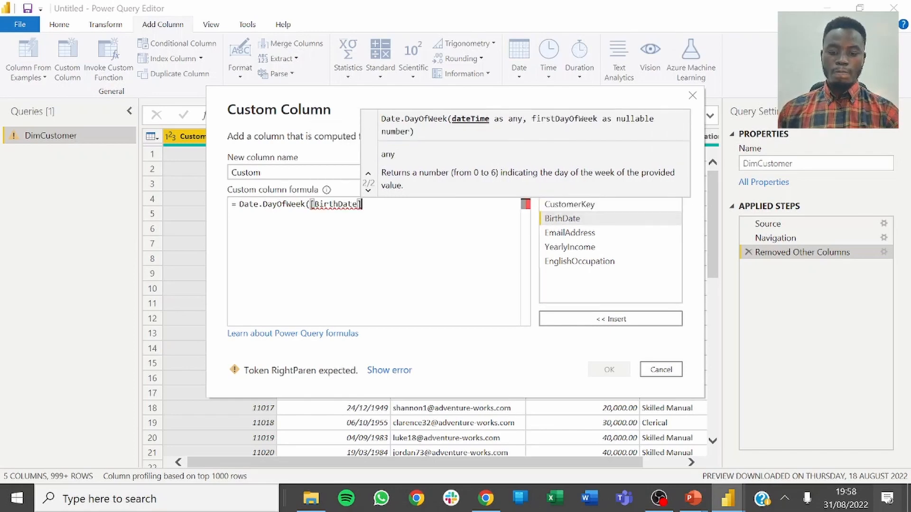
Step: Complete the formula with Day.Monday as the first day of the week and add the custom column
{"action": "type", "text": ","}
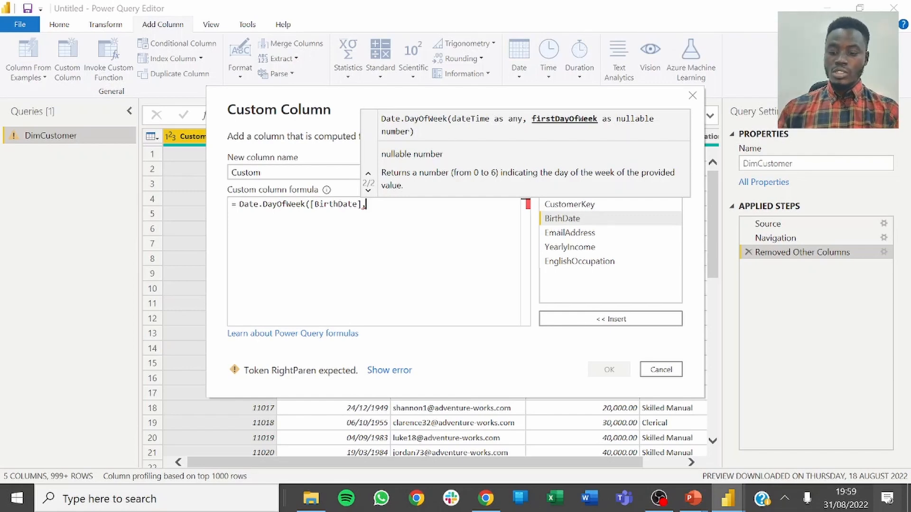
{"action": "type", "text": "day"}
{"action": "left_click", "coordinate": [390, 218]}
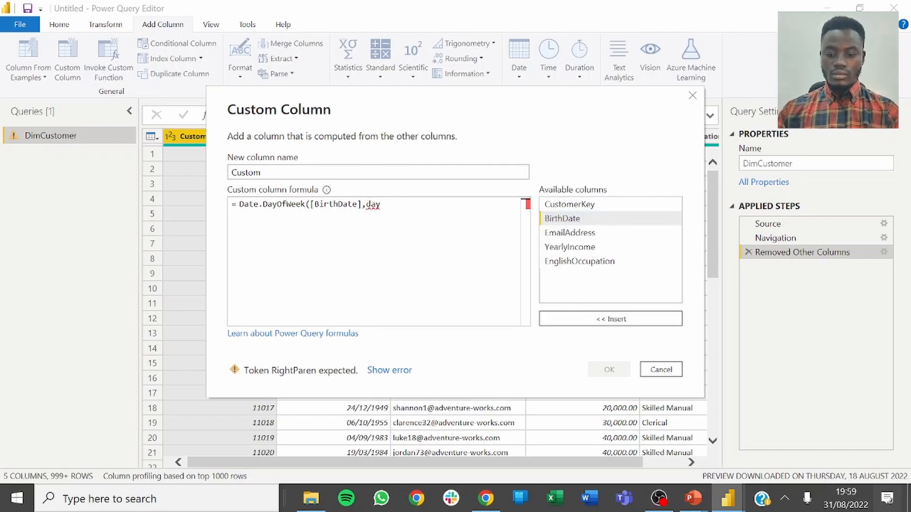
{"action": "type", "text": "mon"}
{"action": "left_click", "coordinate": [390, 216]}
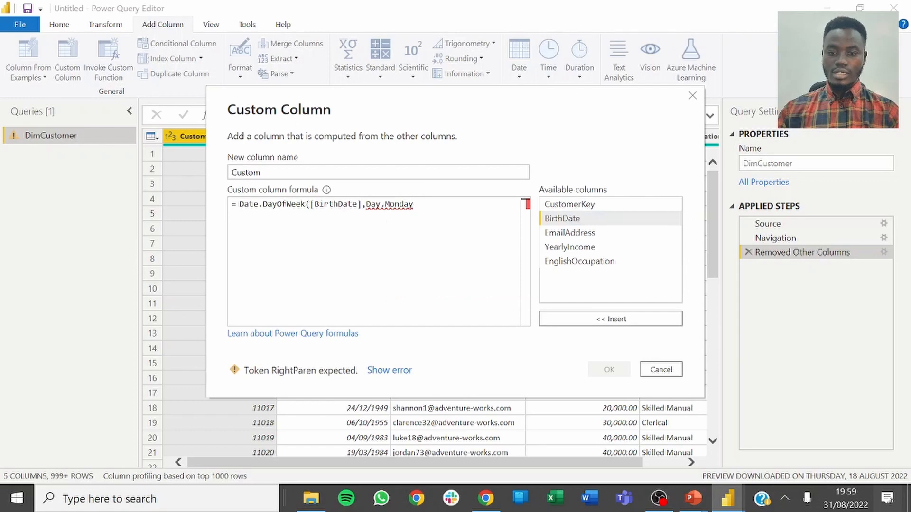
{"action": "type", "text": ")"}
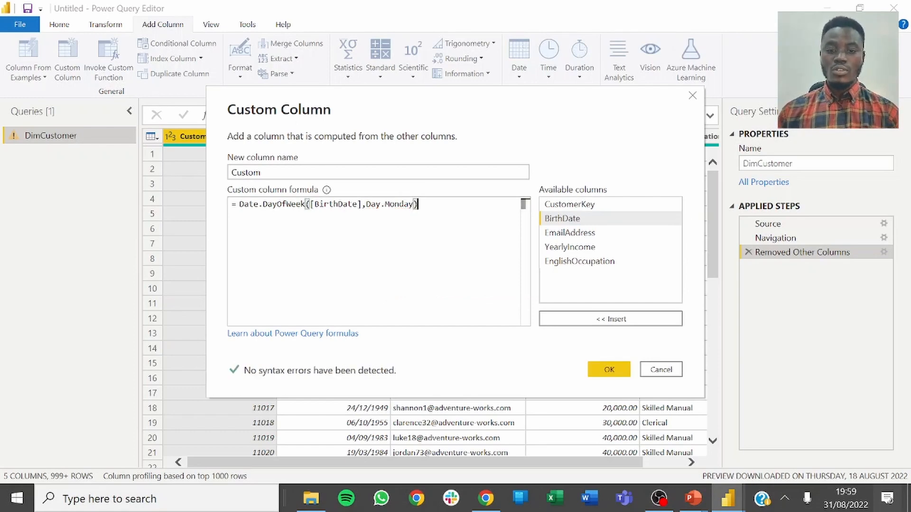
{"action": "left_click", "coordinate": [607, 369]}
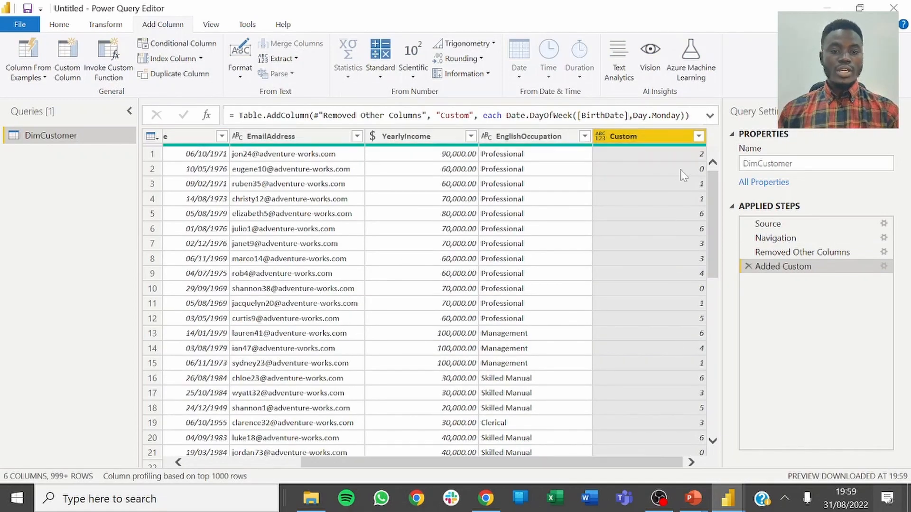
Step: Filter the Custom column to keep only the rows where the value is less than 5
{"action": "left_click", "coordinate": [698, 137]}
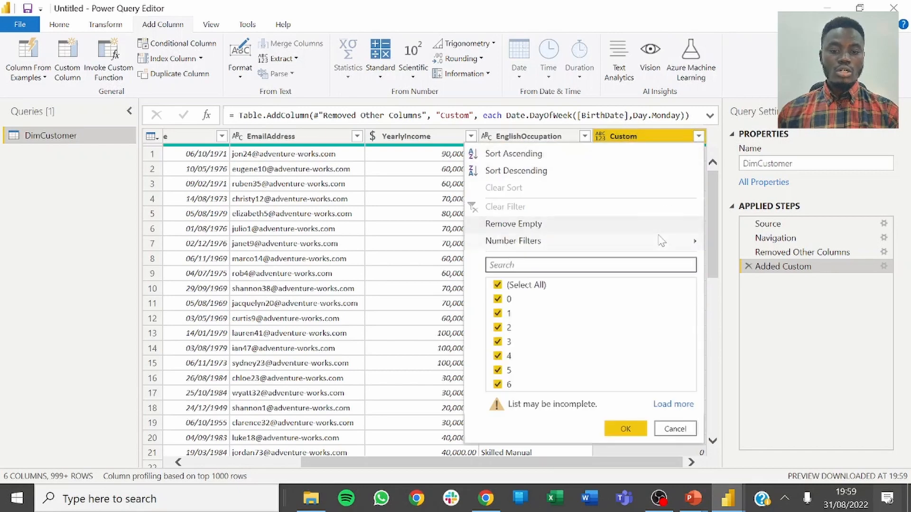
{"action": "mouse_move", "coordinate": [660, 240]}
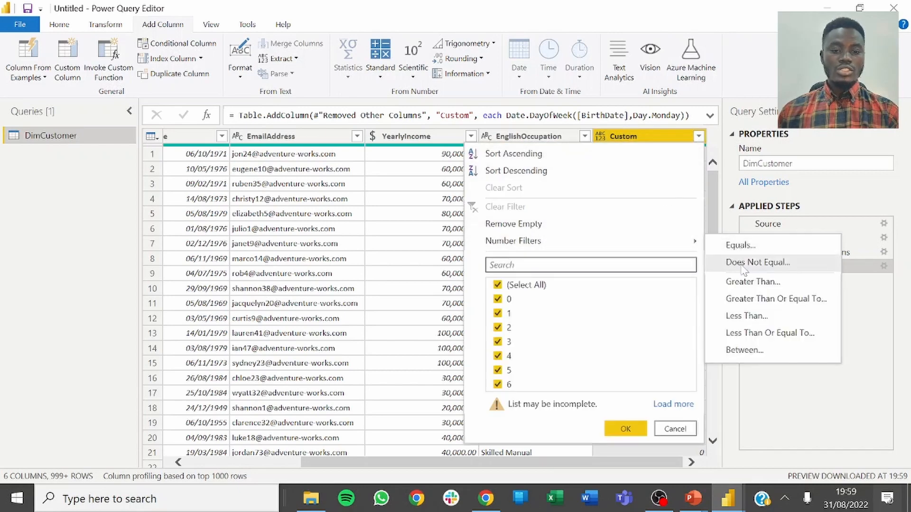
{"action": "left_click", "coordinate": [741, 245]}
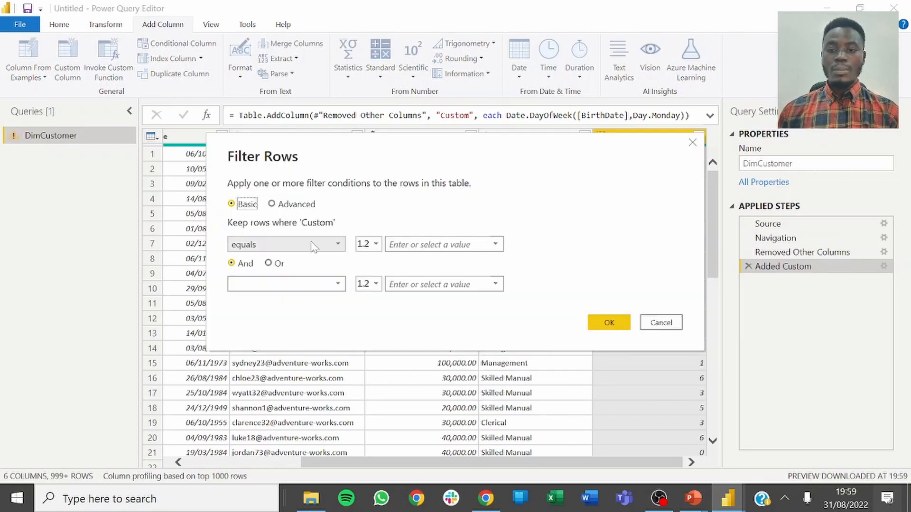
{"action": "left_click", "coordinate": [284, 244]}
{"action": "left_click", "coordinate": [287, 316]}
{"action": "left_click", "coordinate": [390, 244]}
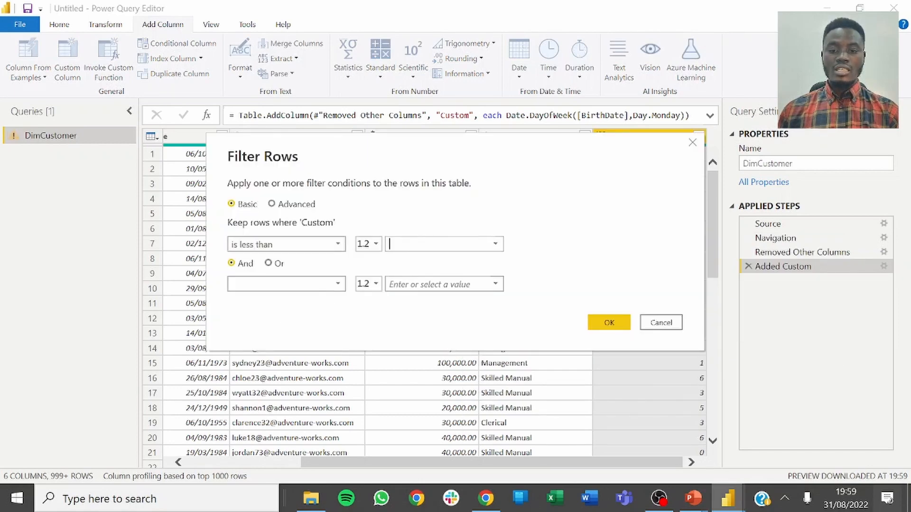
{"action": "type", "text": "5"}
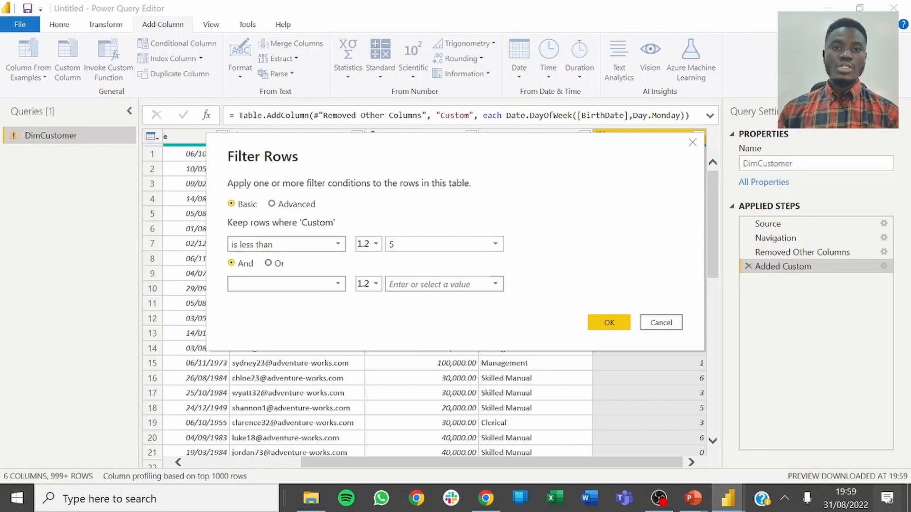
{"action": "left_click", "coordinate": [609, 318]}
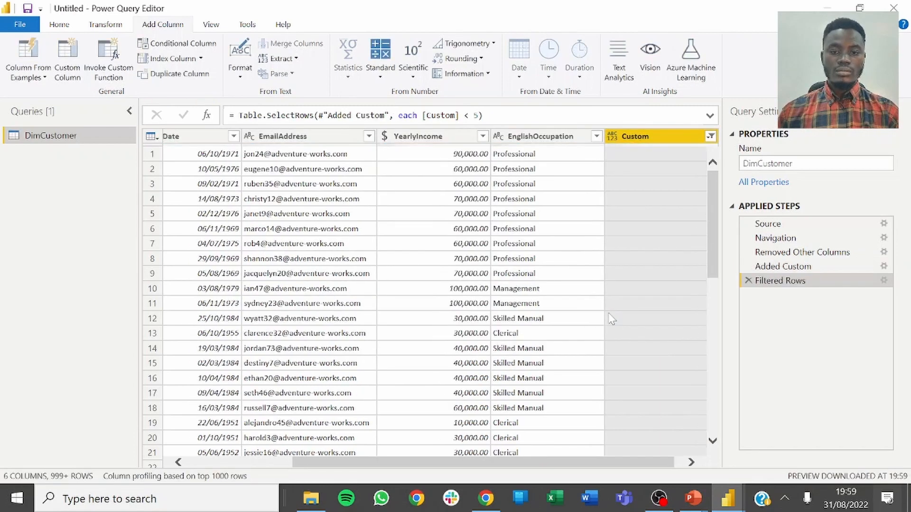
Step: Remove the Custom column from the filtered customer table
{"action": "left_click_drag", "start_coordinate": [548, 461], "coordinate": [632, 463]}
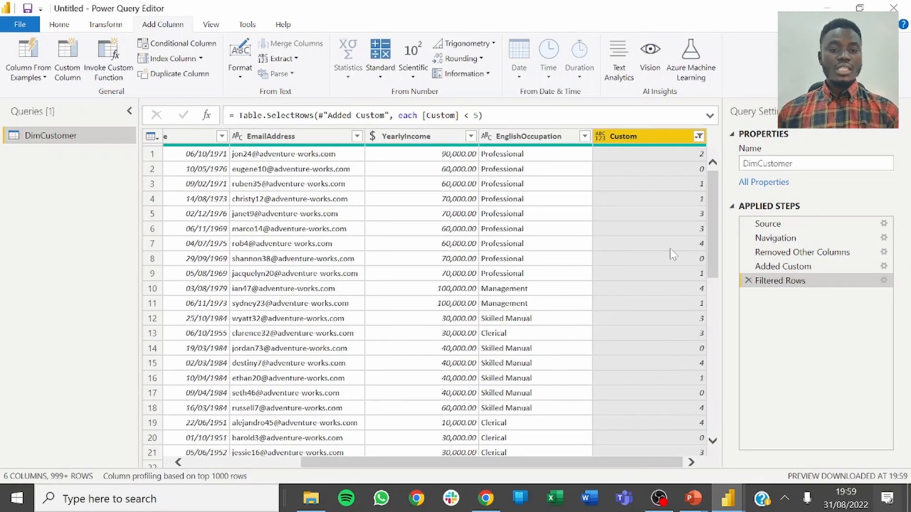
{"action": "right_click", "coordinate": [657, 144]}
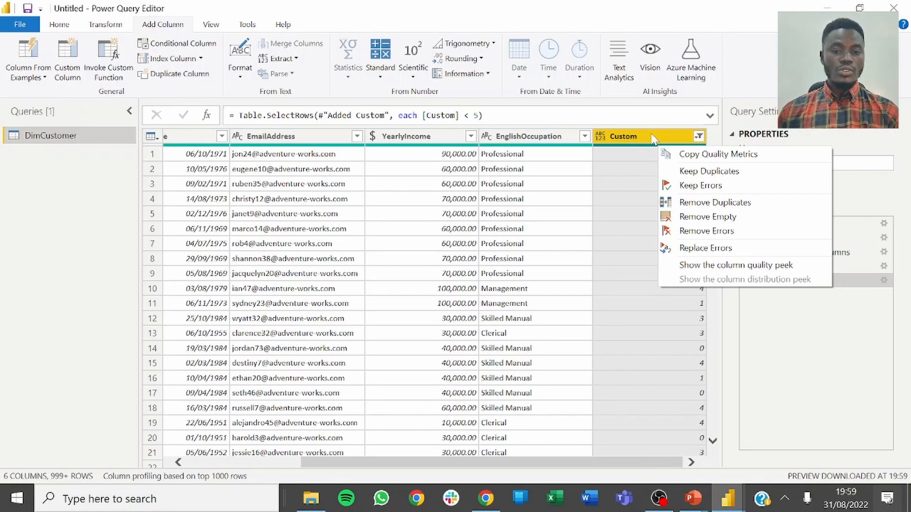
{"action": "left_click", "coordinate": [653, 137]}
{"action": "right_click", "coordinate": [653, 138]}
{"action": "left_click", "coordinate": [666, 159]}
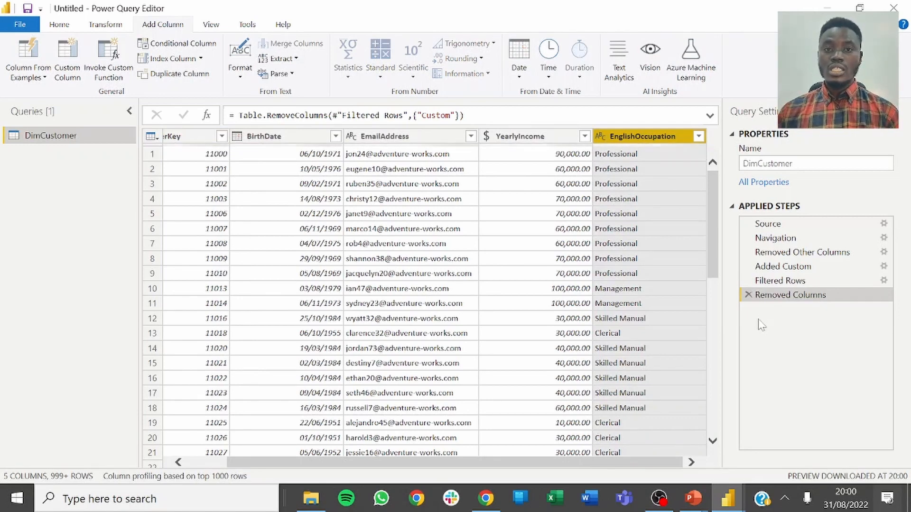
Step: Examine the native query generated for the Removed Columns step and close it
{"action": "right_click", "coordinate": [771, 298]}
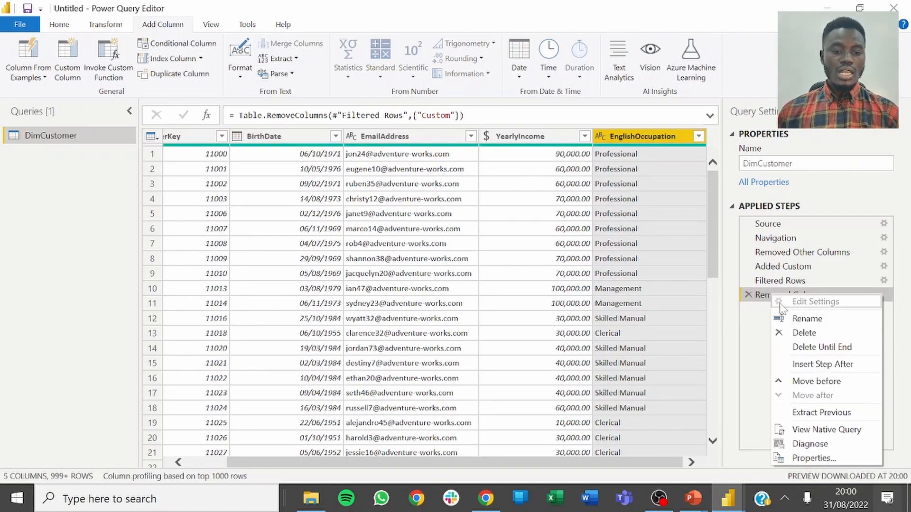
{"action": "left_click", "coordinate": [807, 430]}
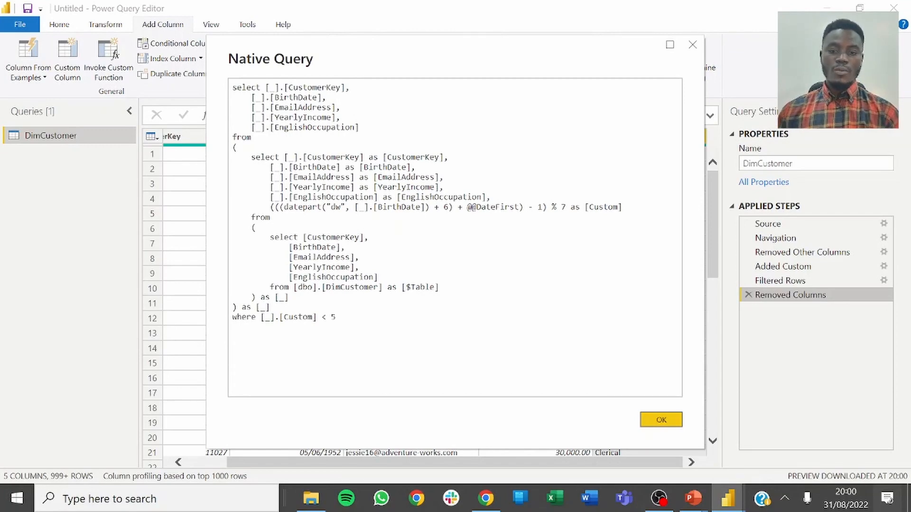
{"action": "left_click", "coordinate": [662, 420]}
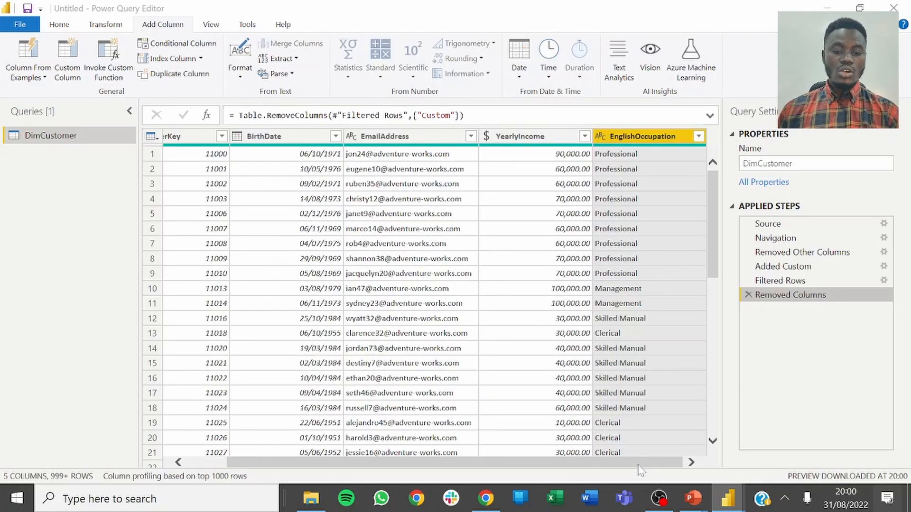
Step: Remove the BirthDate column from the customer table as well
{"action": "left_click_drag", "start_coordinate": [577, 467], "coordinate": [547, 467]}
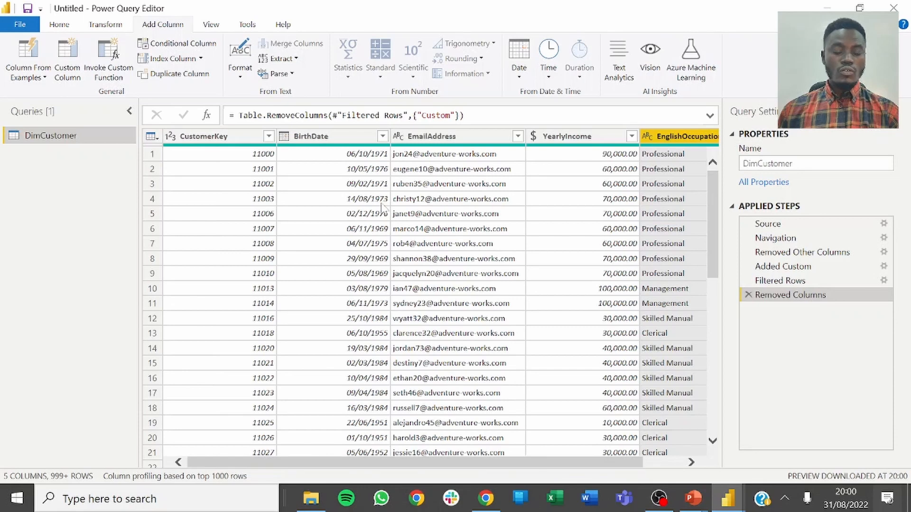
{"action": "left_click", "coordinate": [330, 138]}
{"action": "right_click", "coordinate": [329, 138]}
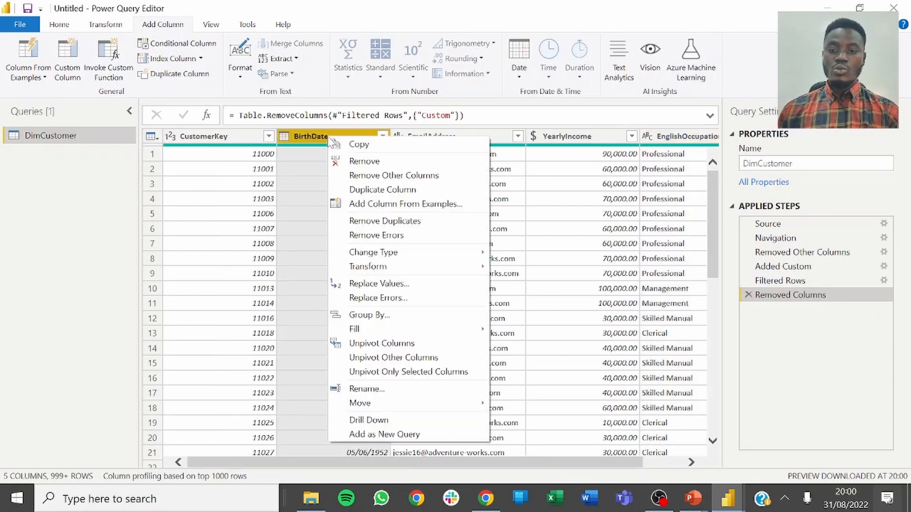
{"action": "left_click", "coordinate": [340, 162]}
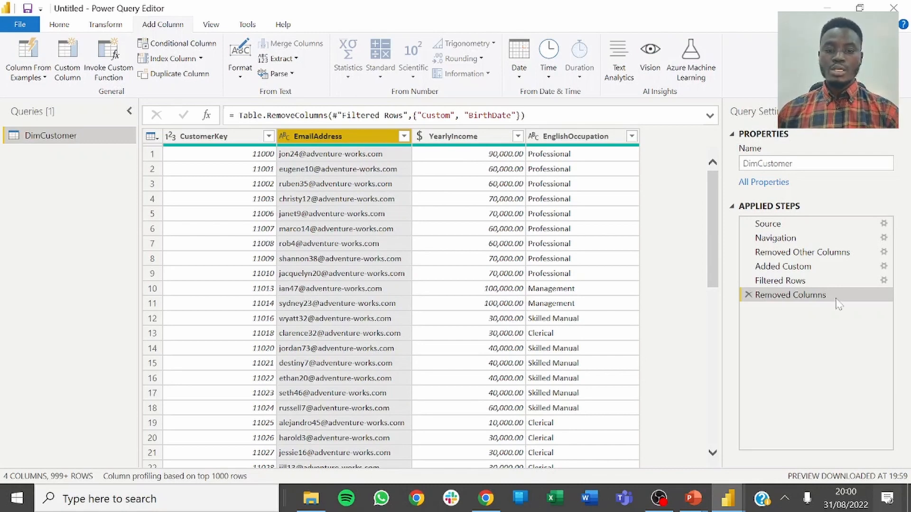
Step: Check the native query of the Removed Columns step again with BirthDate excluded
{"action": "right_click", "coordinate": [781, 297]}
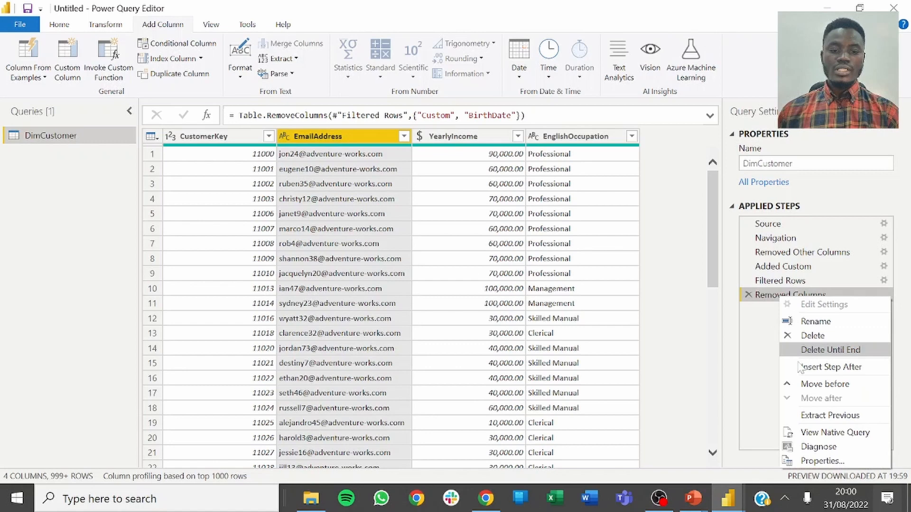
{"action": "left_click", "coordinate": [823, 432]}
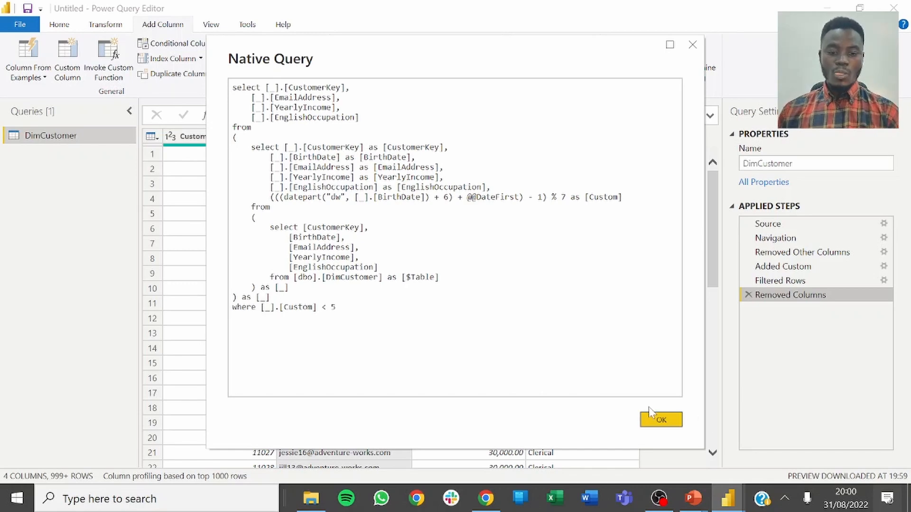
{"action": "left_click", "coordinate": [661, 421]}
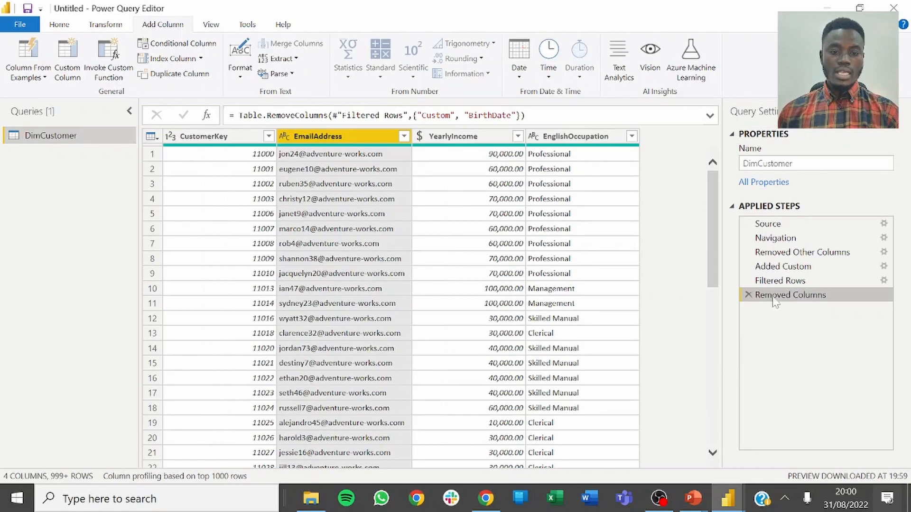
Step: Copy the expression each Date.DayOfWeek([BirthDate],Day.Monday) from the formula of the Added Custom step
{"action": "left_click", "coordinate": [775, 281]}
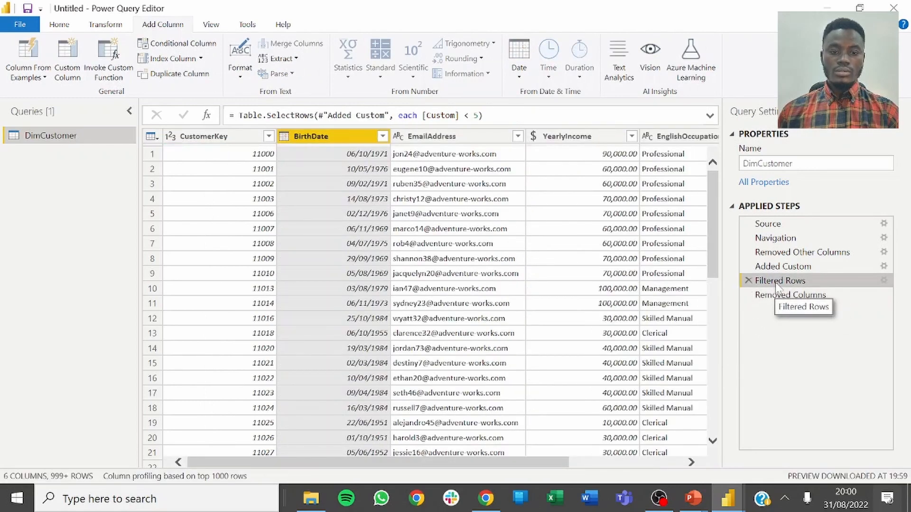
{"action": "left_click", "coordinate": [787, 267]}
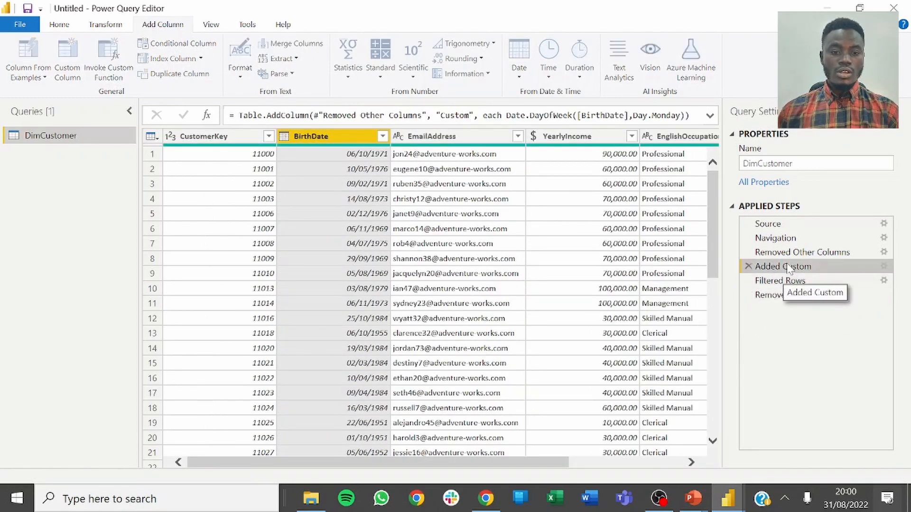
{"action": "left_click", "coordinate": [710, 115]}
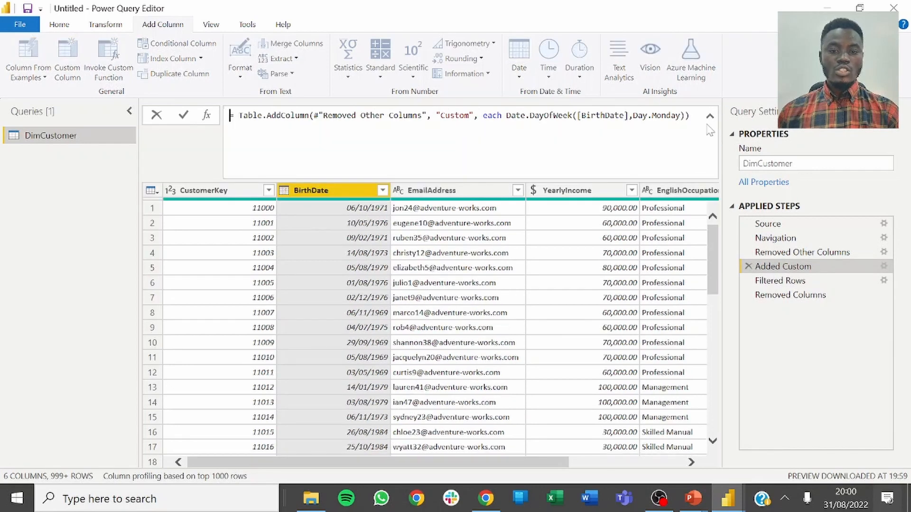
{"action": "left_click_drag", "start_coordinate": [685, 116], "coordinate": [483, 115]}
{"action": "key", "text": "ctrl+c"}
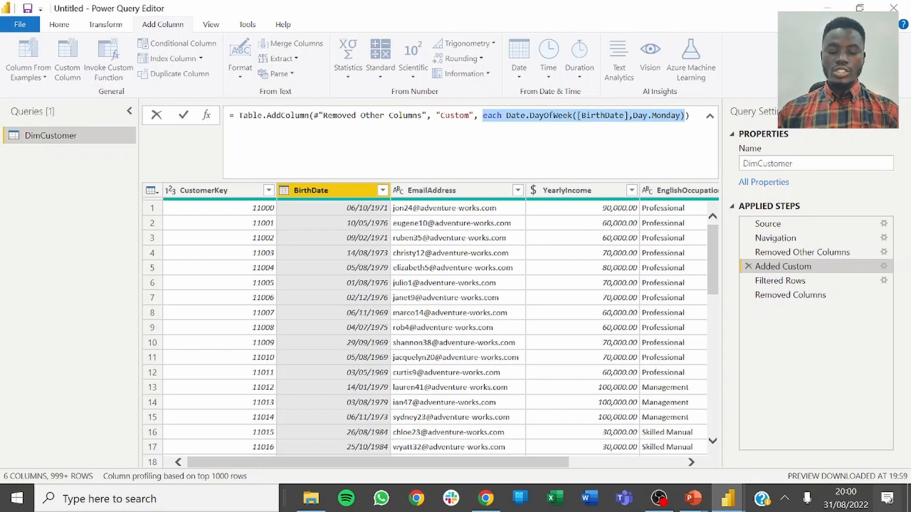
Step: Delete the Removed Columns, Filtered Rows and Added Custom steps from the query
{"action": "left_click", "coordinate": [748, 295]}
{"action": "left_click", "coordinate": [748, 281]}
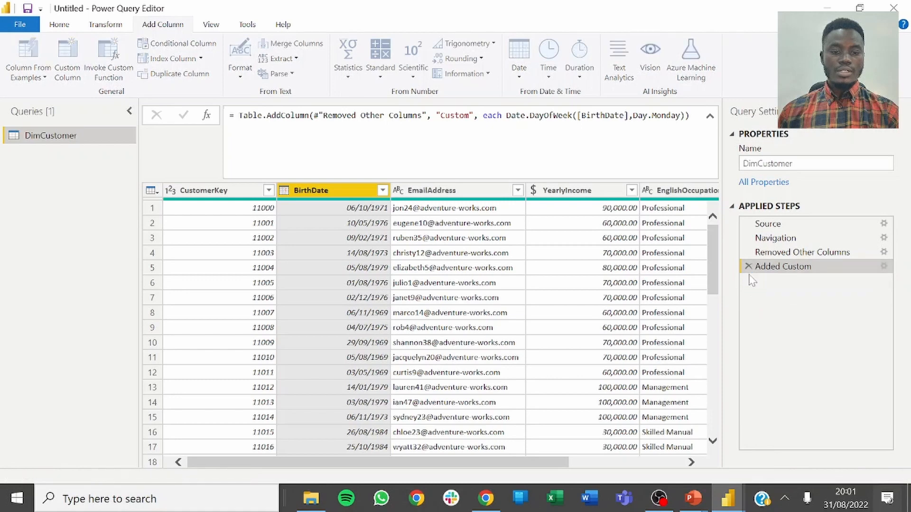
{"action": "left_click", "coordinate": [748, 266]}
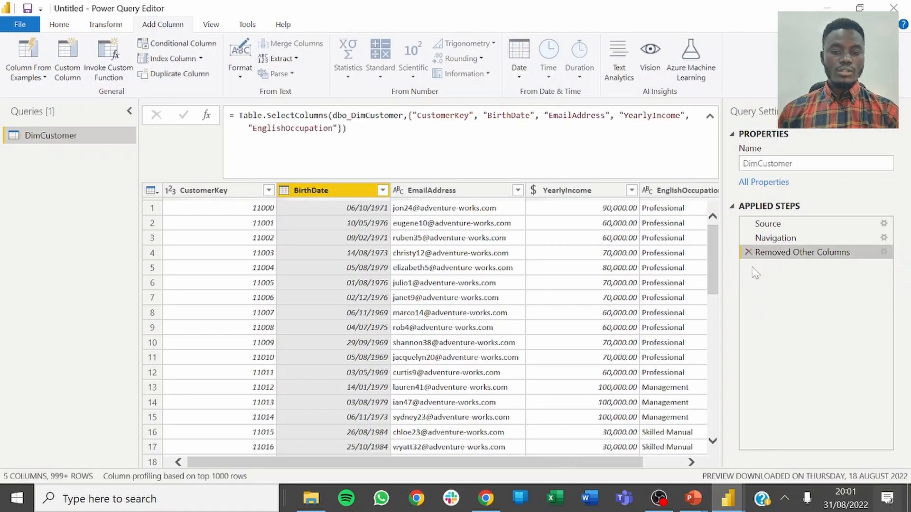
Step: Insert a formula step after Removed Other Columns and start a Table.SelectRows call with #"Removed Other Columns" as its table argument
{"action": "left_click", "coordinate": [208, 116]}
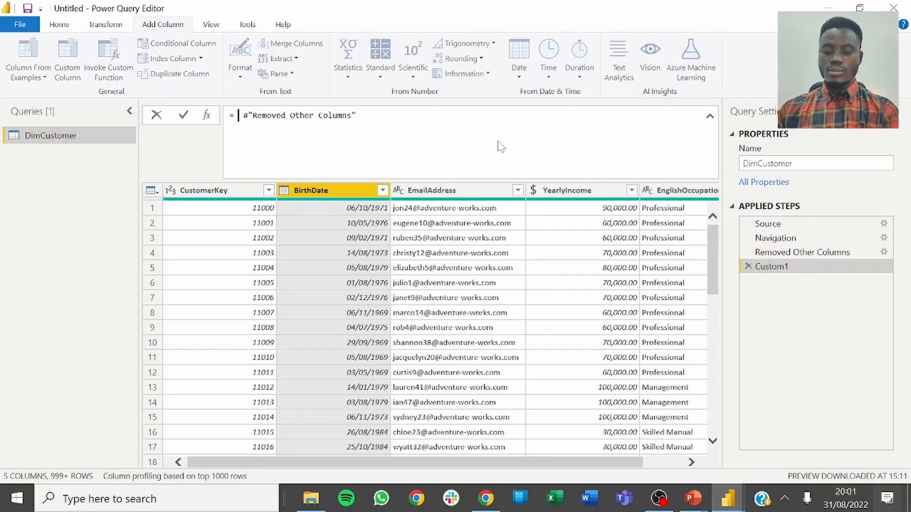
{"action": "type", "text": "Tb"}
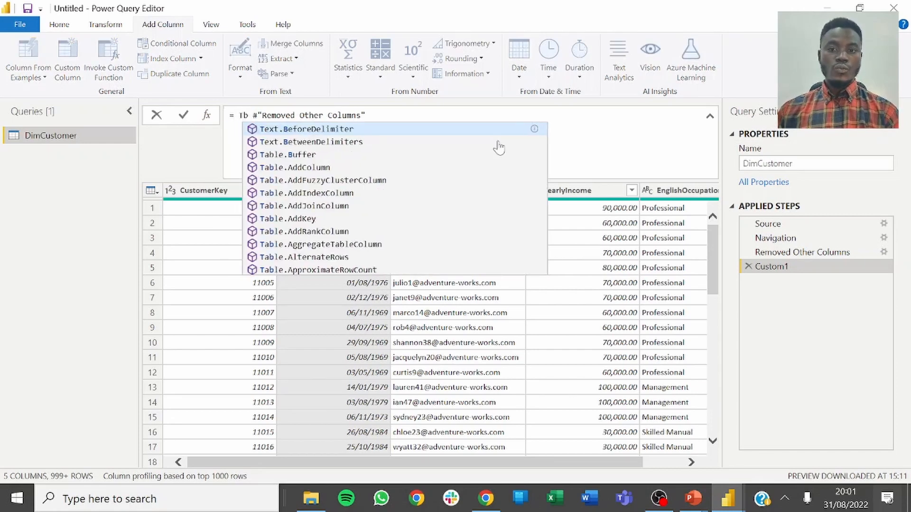
{"action": "key", "text": "BackSpace"}
{"action": "type", "text": "able"}
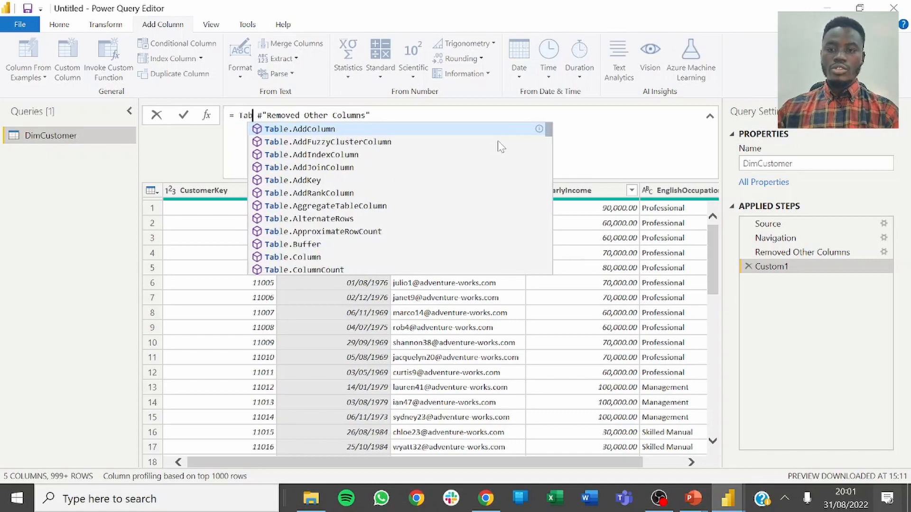
{"action": "type", "text": "selec"}
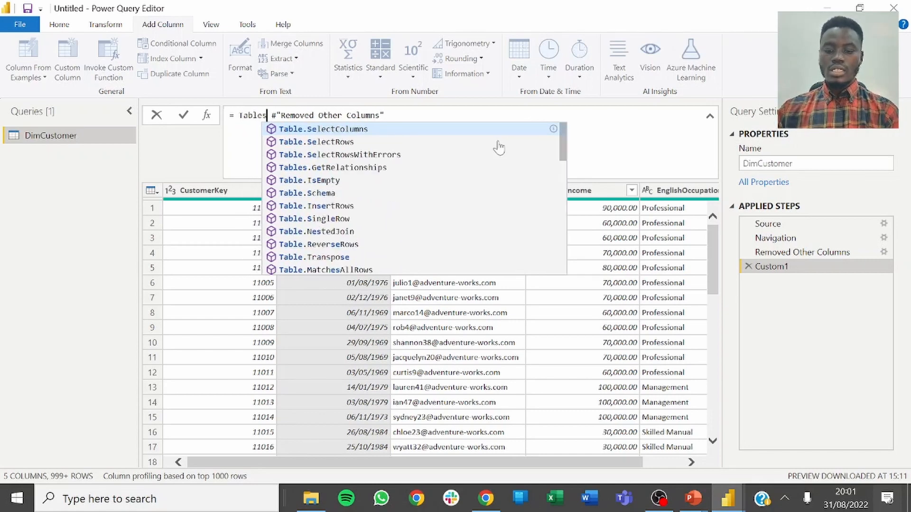
{"action": "key", "text": "Tab"}
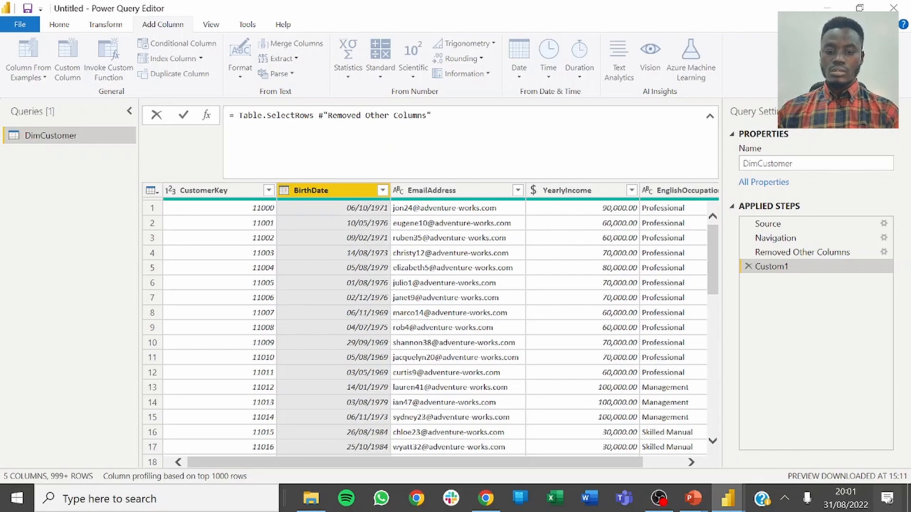
{"action": "type", "text": "("}
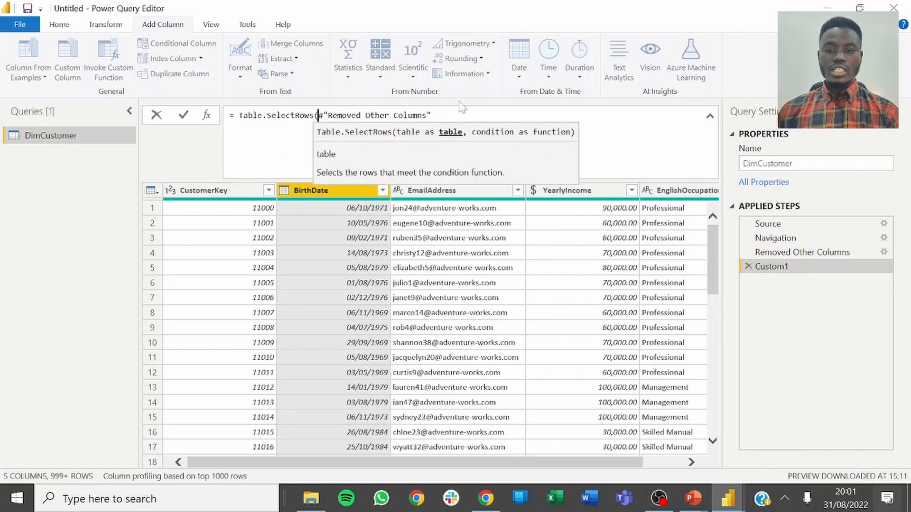
{"action": "key", "text": "End"}
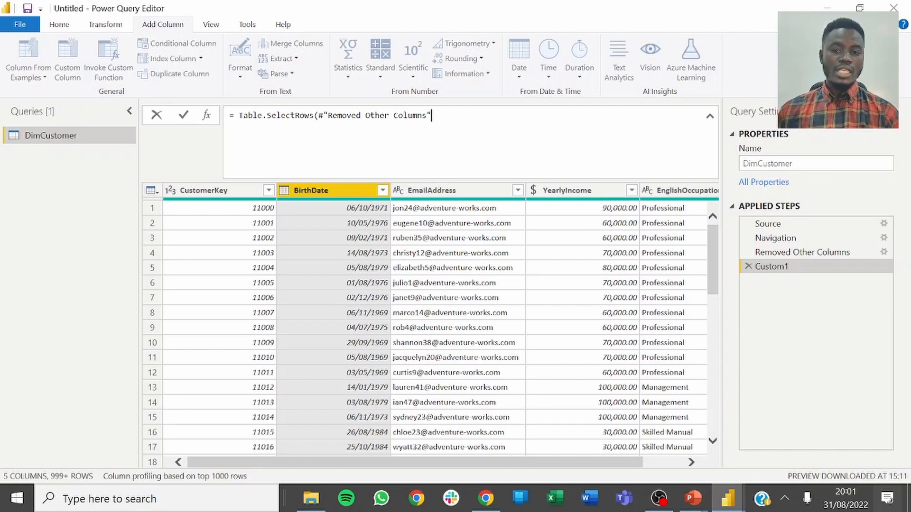
{"action": "type", "text": ","}
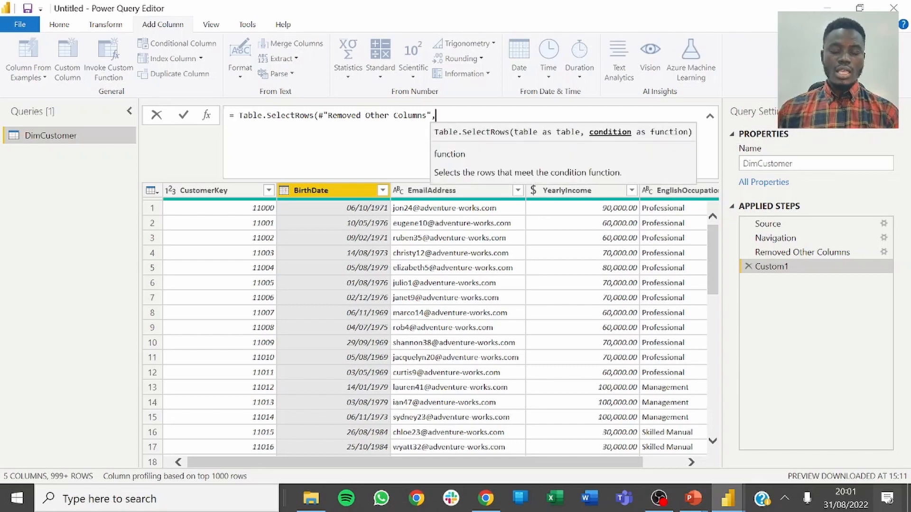
Step: Complete the Table.SelectRows condition with the copied expression as each Date.DayOfWeek([BirthDate],Day.Monday) < 5 and apply the formula
{"action": "key", "text": "ctrl+v"}
{"action": "left_click", "coordinate": [702, 121]}
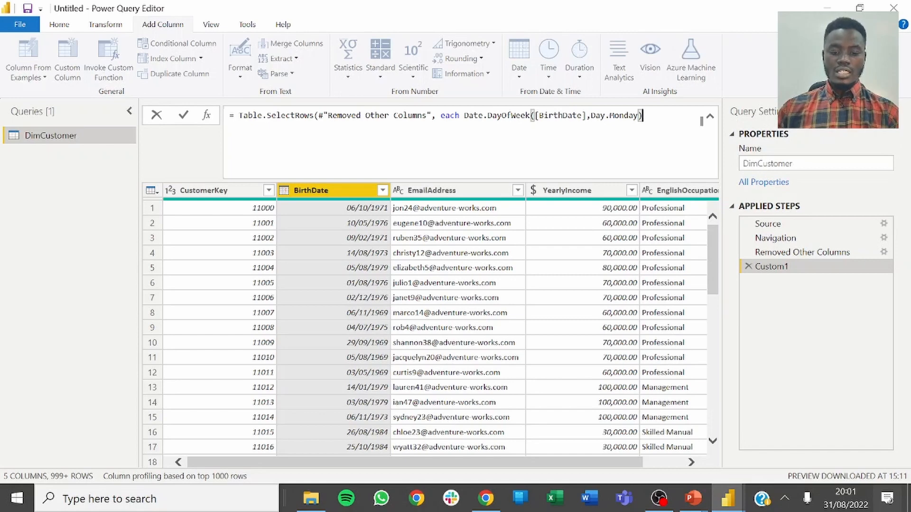
{"action": "type", "text": "< "}
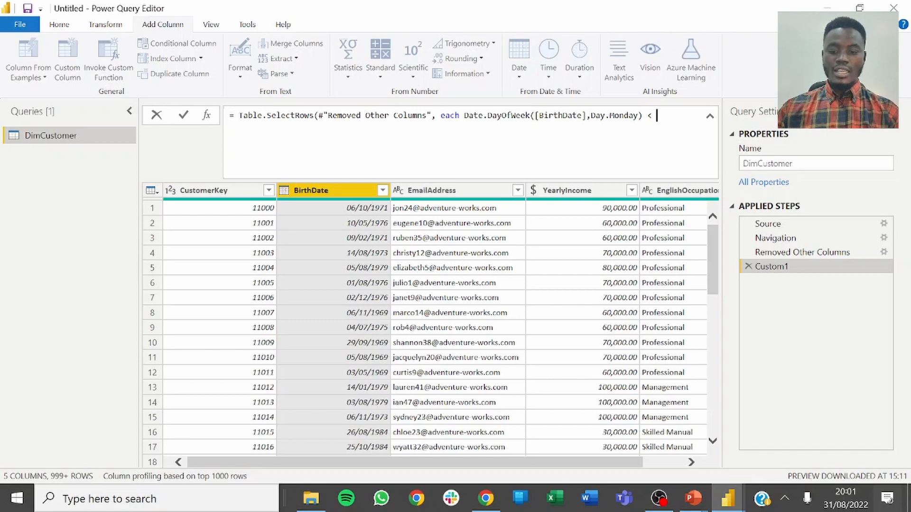
{"action": "type", "text": "5"}
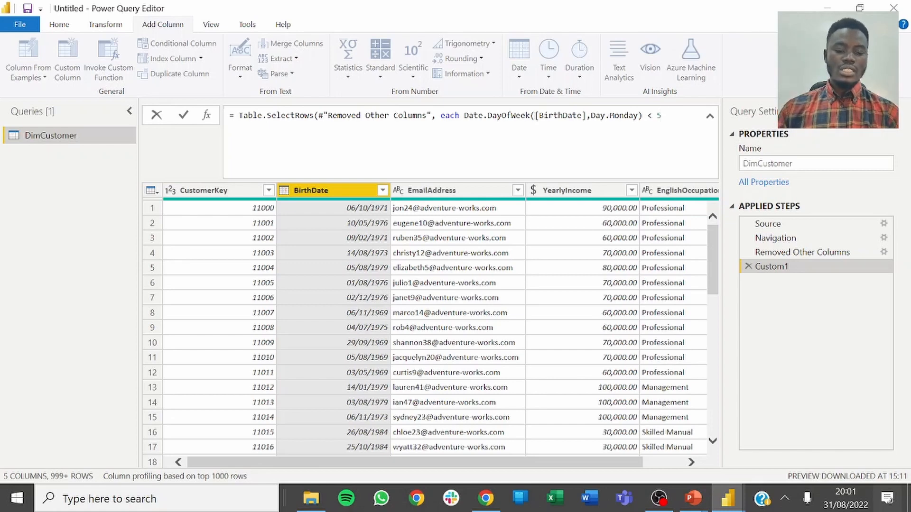
{"action": "type", "text": ")"}
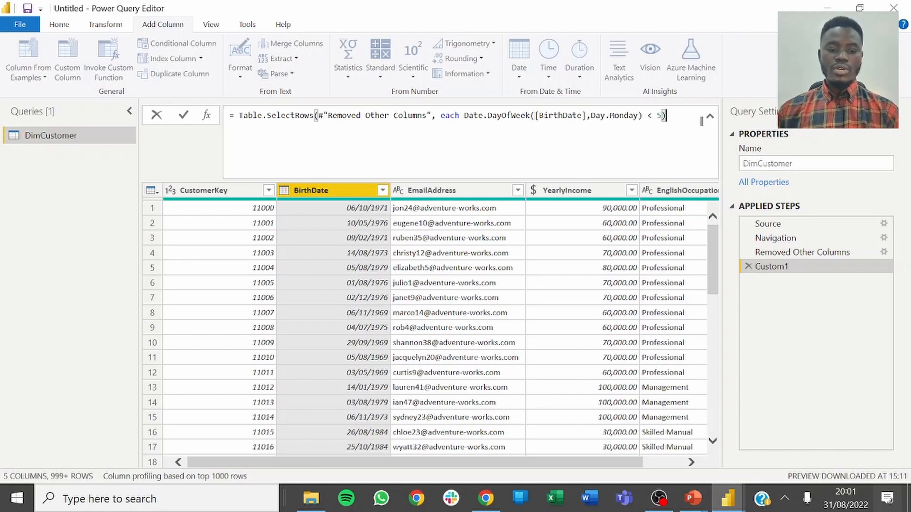
{"action": "key", "text": "Return"}
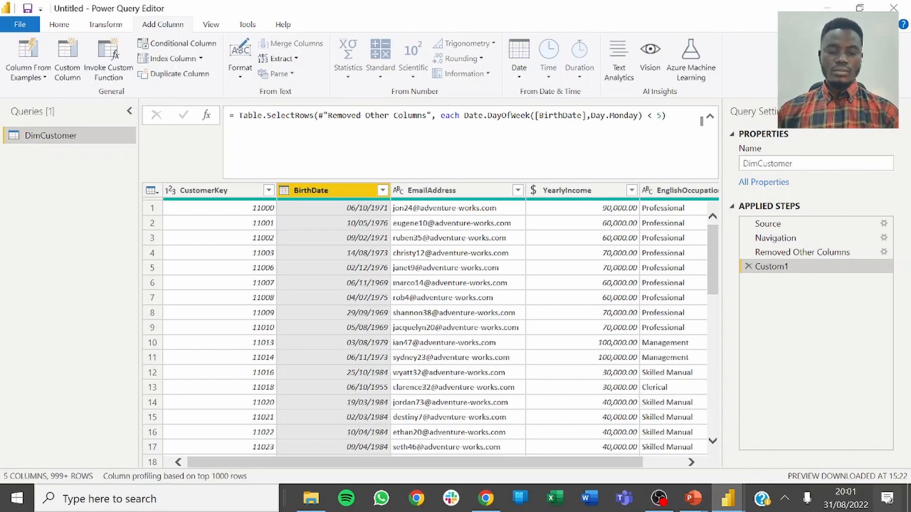
Step: Rename the Custom1 step as Remove Weekends
{"action": "right_click", "coordinate": [770, 267]}
{"action": "left_click", "coordinate": [805, 298]}
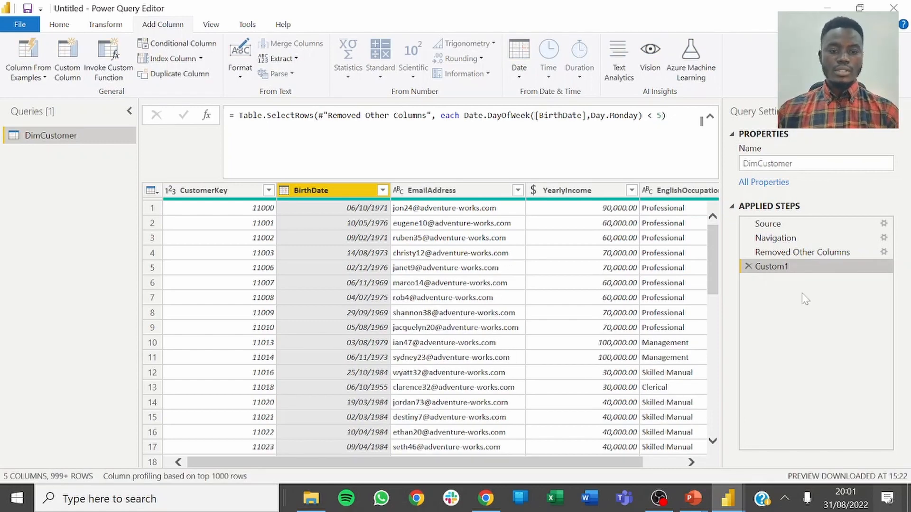
{"action": "type", "text": "R"}
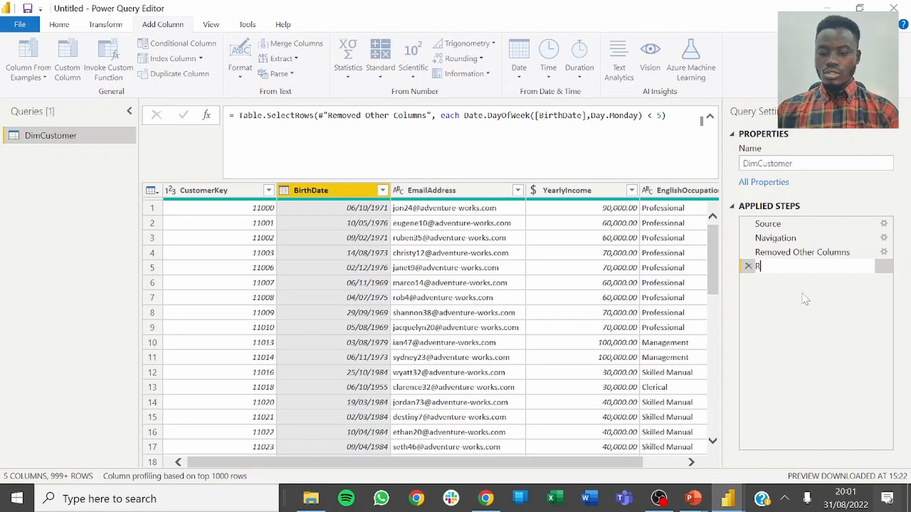
{"action": "type", "text": "emove W"}
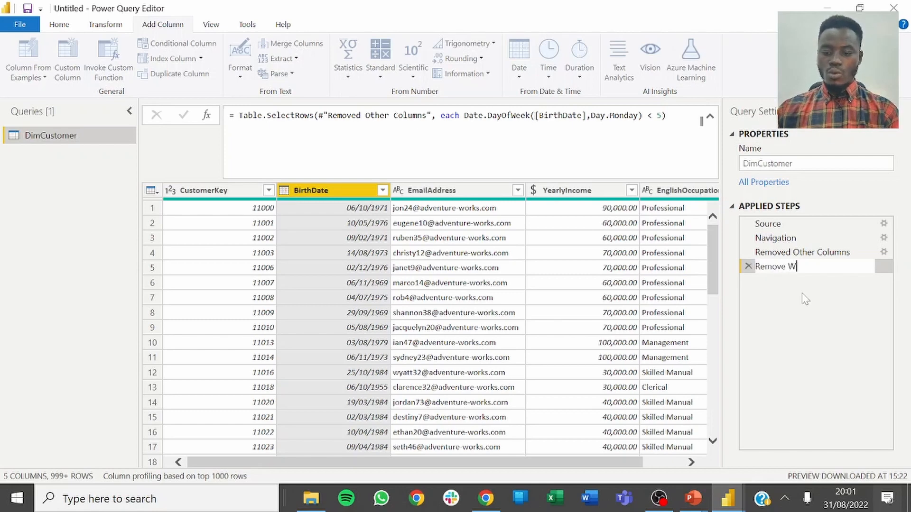
{"action": "type", "text": "eekends"}
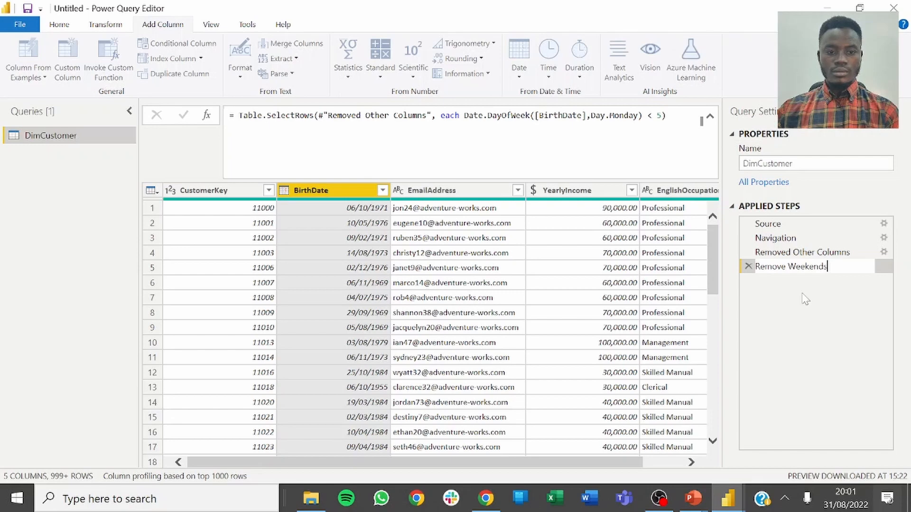
{"action": "key", "text": "Return"}
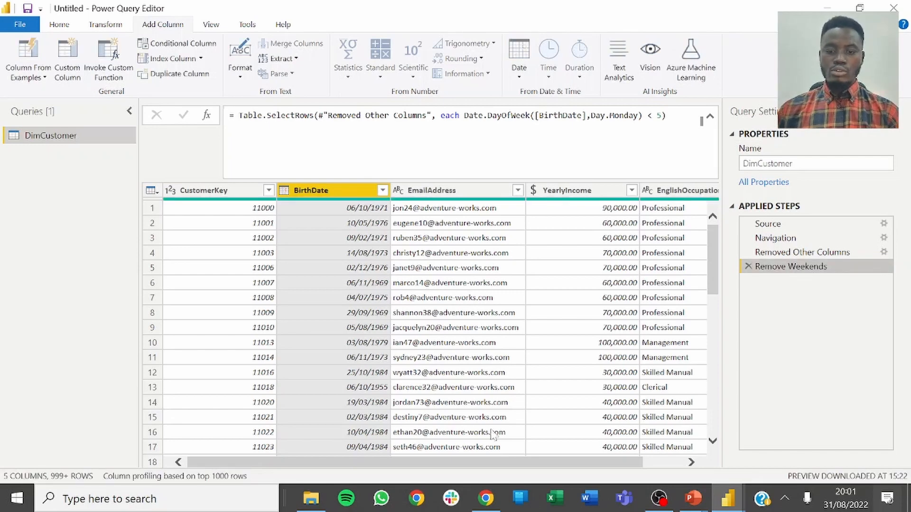
Step: View the native query of the Remove Weekends step and close it
{"action": "left_click_drag", "start_coordinate": [457, 463], "coordinate": [612, 467]}
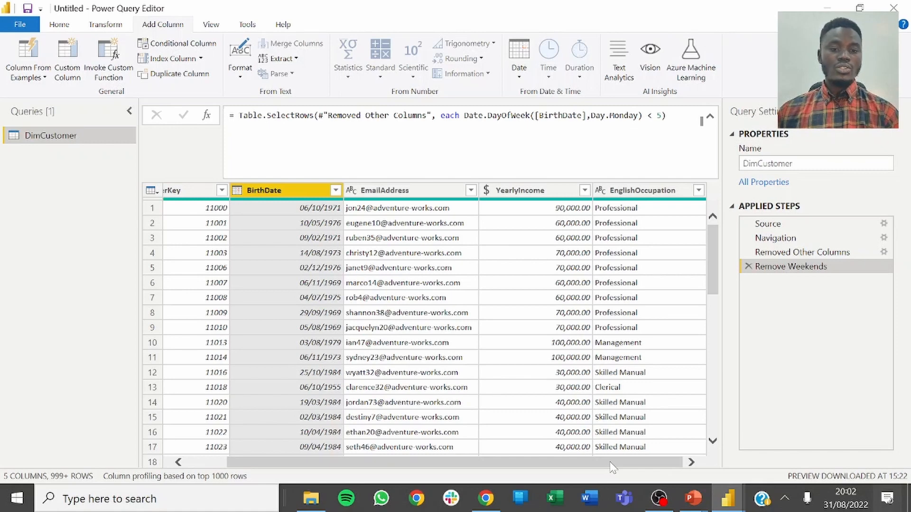
{"action": "right_click", "coordinate": [791, 269]}
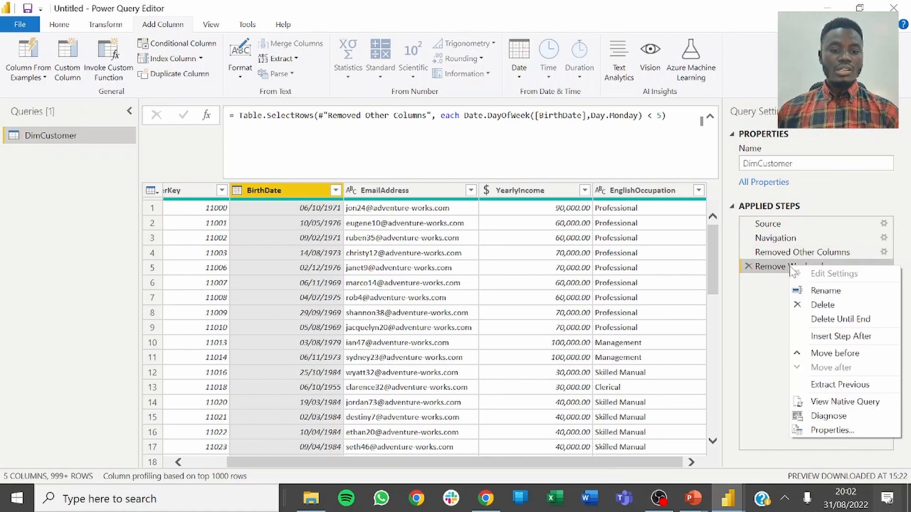
{"action": "left_click", "coordinate": [828, 403]}
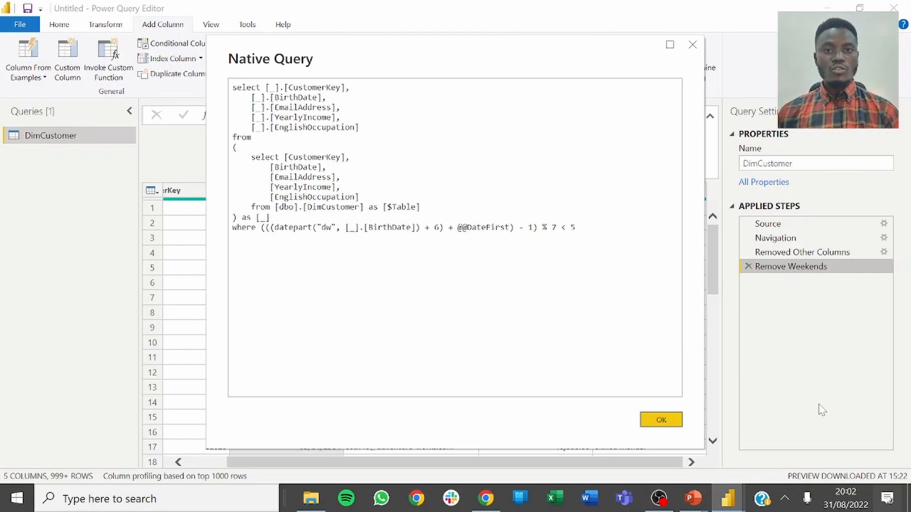
{"action": "left_click", "coordinate": [662, 422]}
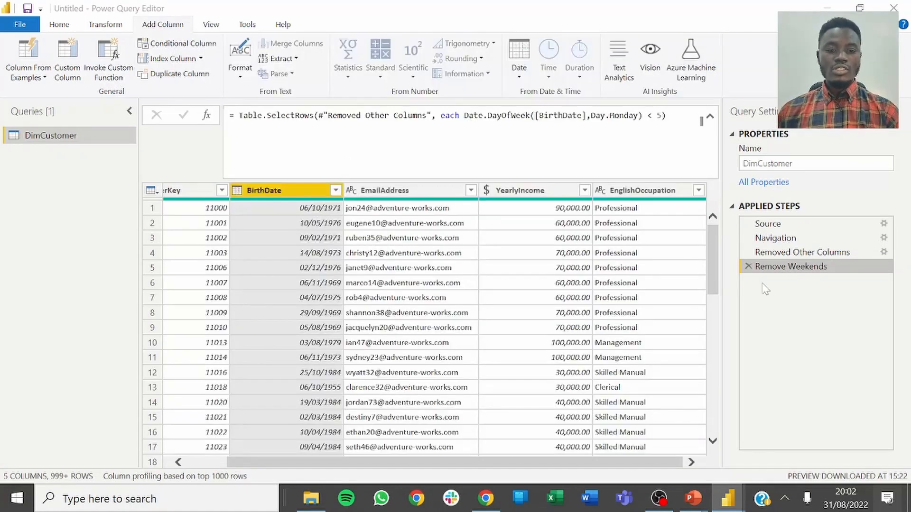
Step: Move the Remove Weekends step ahead of Removed Other Columns and view the native query of Removed Other Columns
{"action": "left_click_drag", "start_coordinate": [782, 272], "coordinate": [784, 252]}
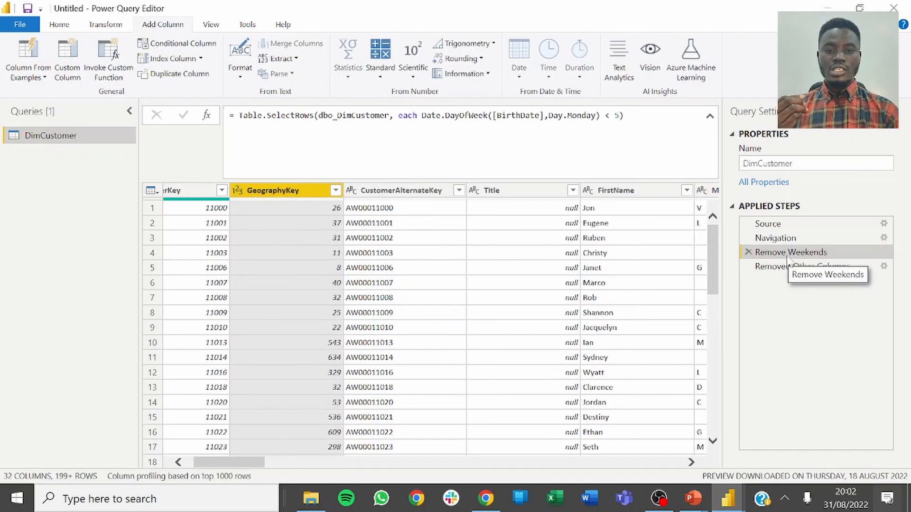
{"action": "left_click", "coordinate": [773, 266]}
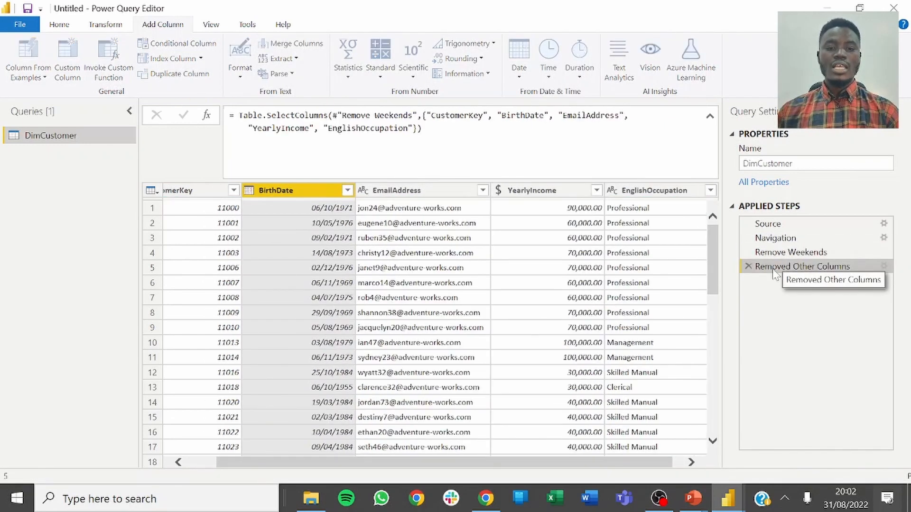
{"action": "right_click", "coordinate": [773, 273]}
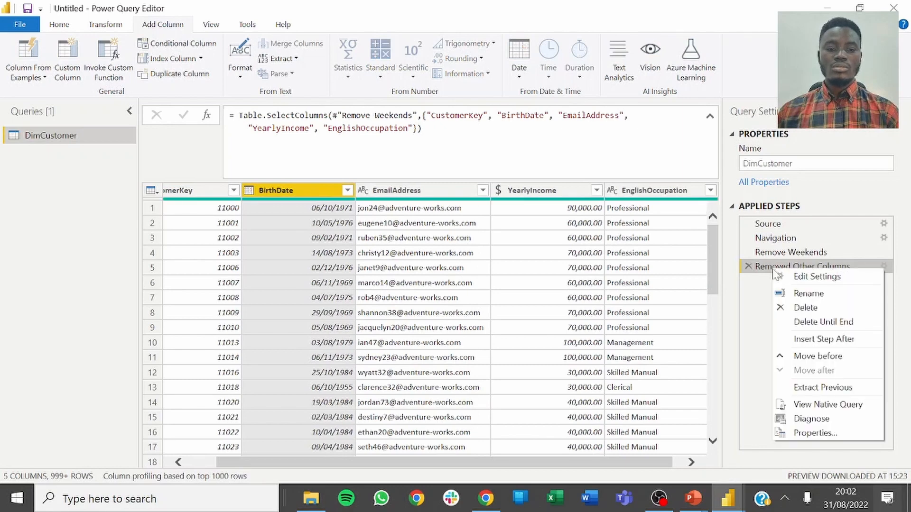
{"action": "left_click", "coordinate": [817, 405]}
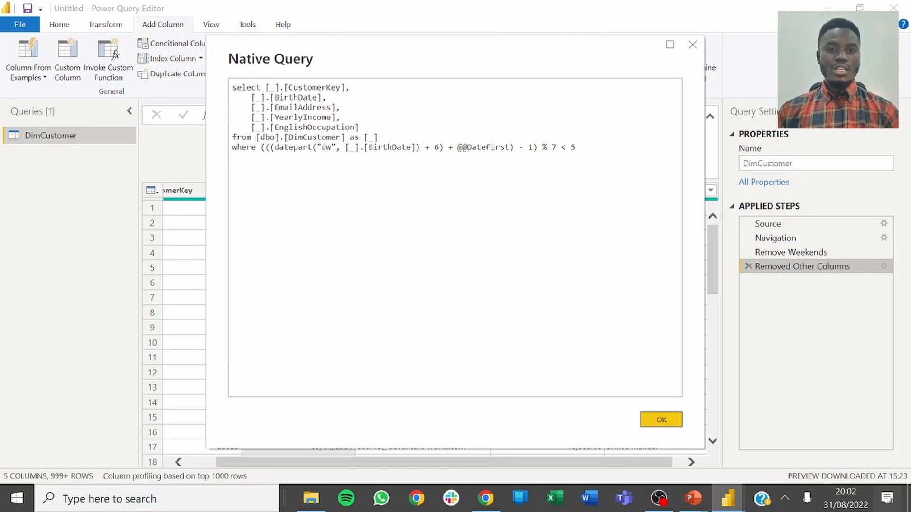
{"action": "left_click", "coordinate": [649, 422]}
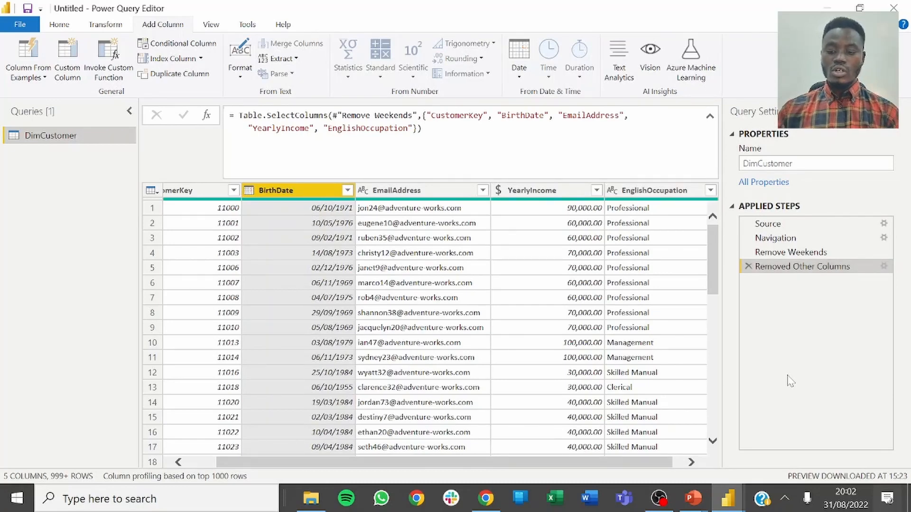
Step: Check the Day 14 instructions on the PowerPoint slide and remove the BirthDate column from the query in Power Query Editor
{"action": "key", "text": "alt+Tab"}
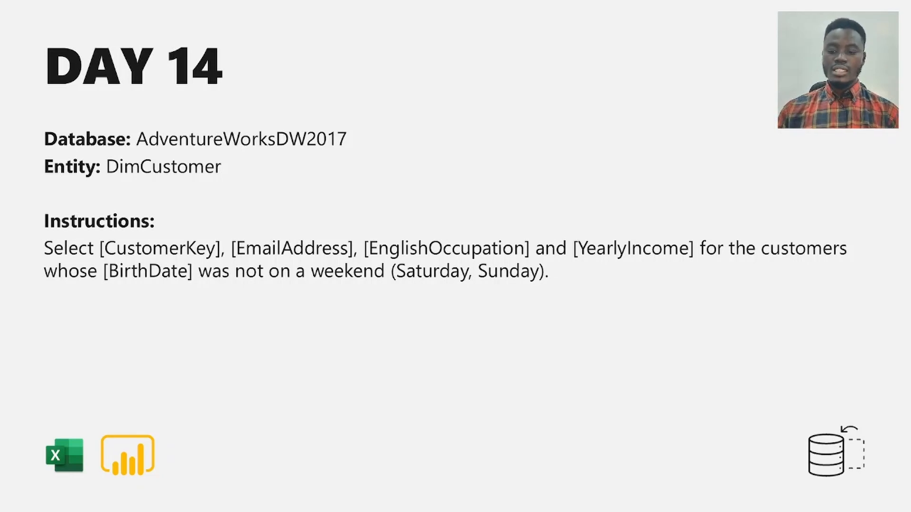
{"action": "key", "text": "alt+Tab"}
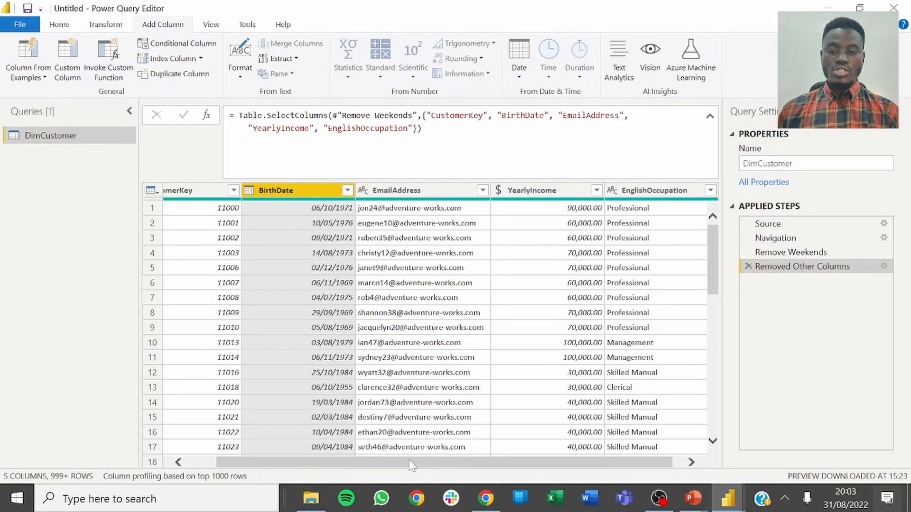
{"action": "left_click_drag", "start_coordinate": [355, 462], "coordinate": [327, 465]}
{"action": "right_click", "coordinate": [332, 183]}
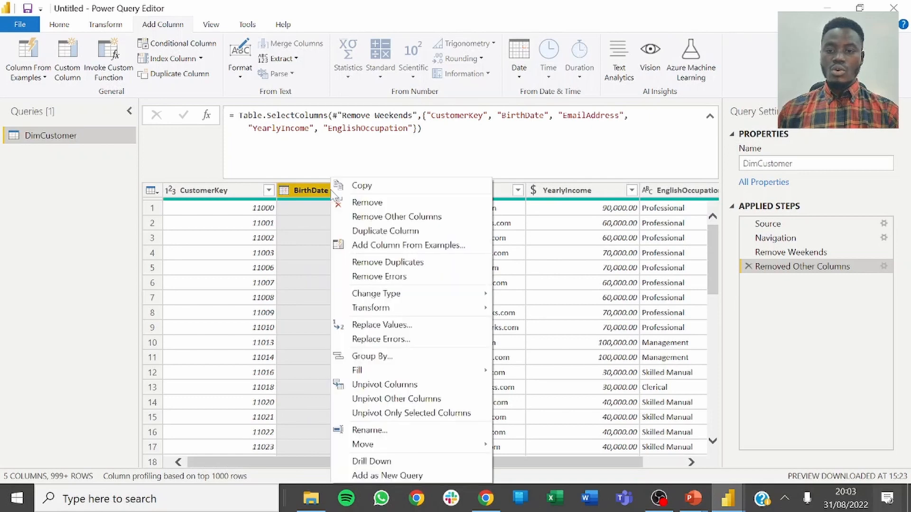
{"action": "left_click", "coordinate": [360, 203]}
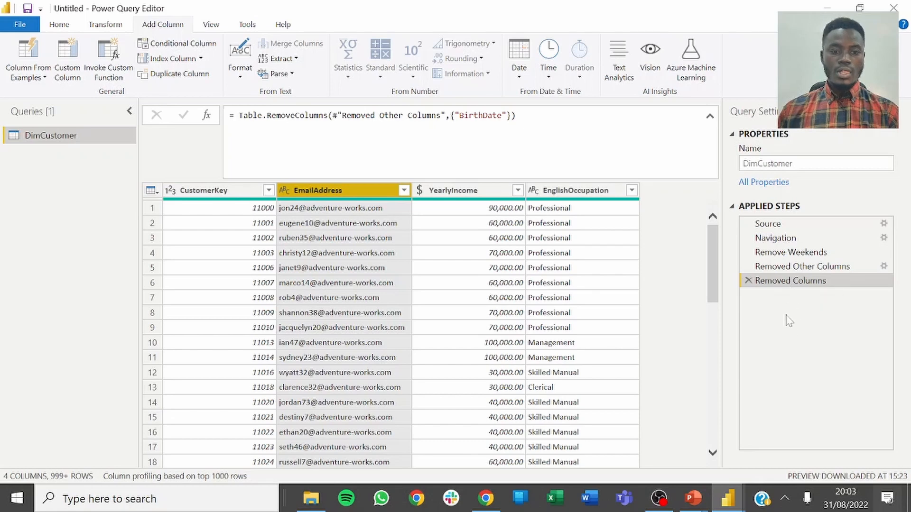
Step: View the native query of the Removed Columns step and delete that step from the query
{"action": "right_click", "coordinate": [778, 285]}
{"action": "left_click", "coordinate": [831, 420]}
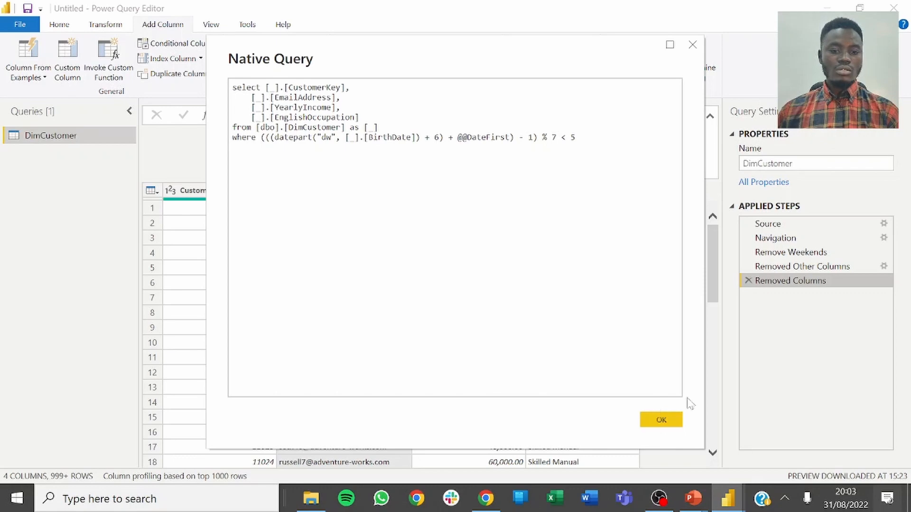
{"action": "left_click", "coordinate": [661, 417]}
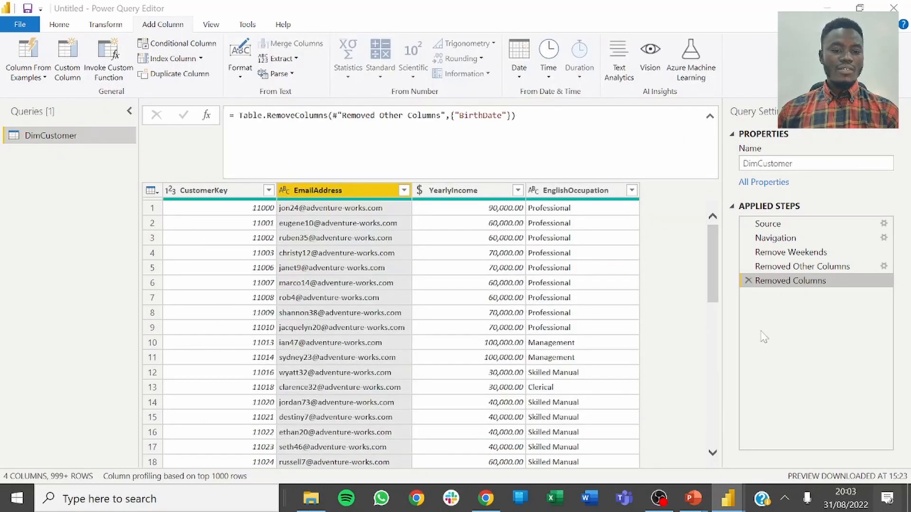
{"action": "left_click", "coordinate": [748, 281]}
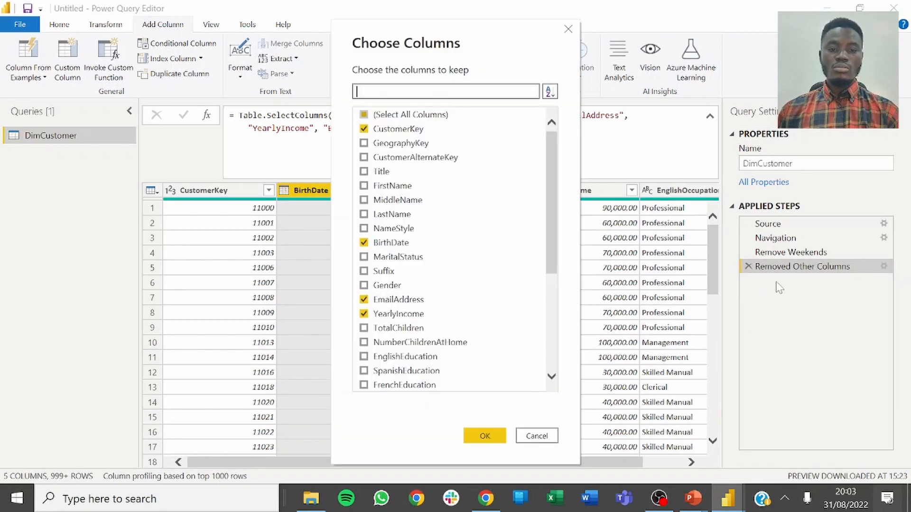
Step: Exclude BirthDate from the columns kept by the Removed Other Columns step and view that step's native query
{"action": "left_click", "coordinate": [402, 244]}
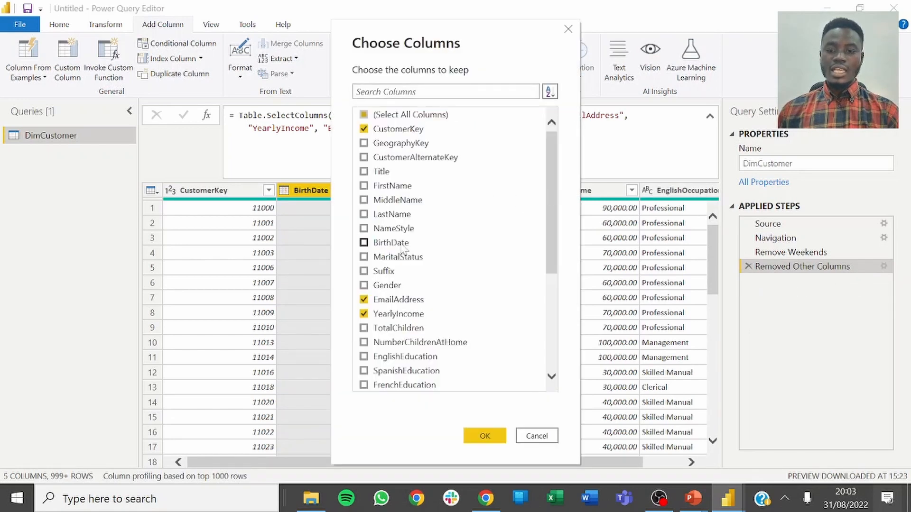
{"action": "left_click", "coordinate": [482, 435]}
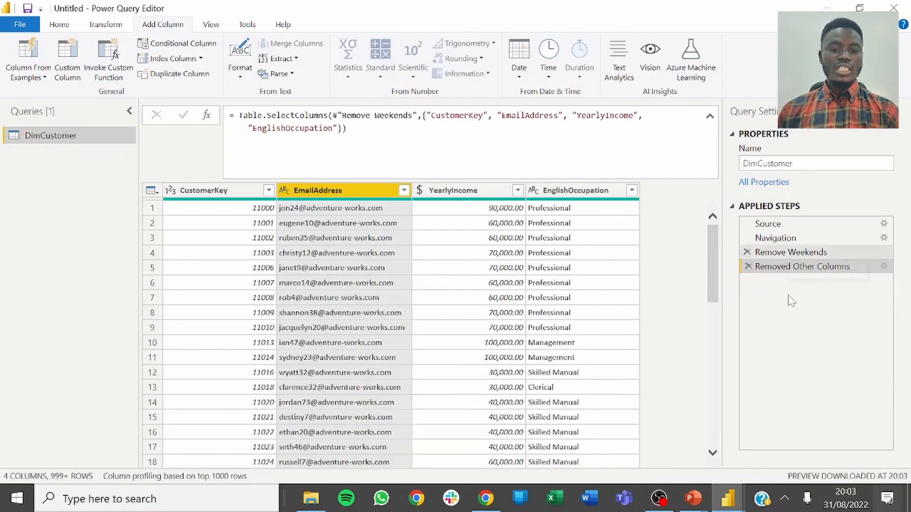
{"action": "right_click", "coordinate": [783, 269]}
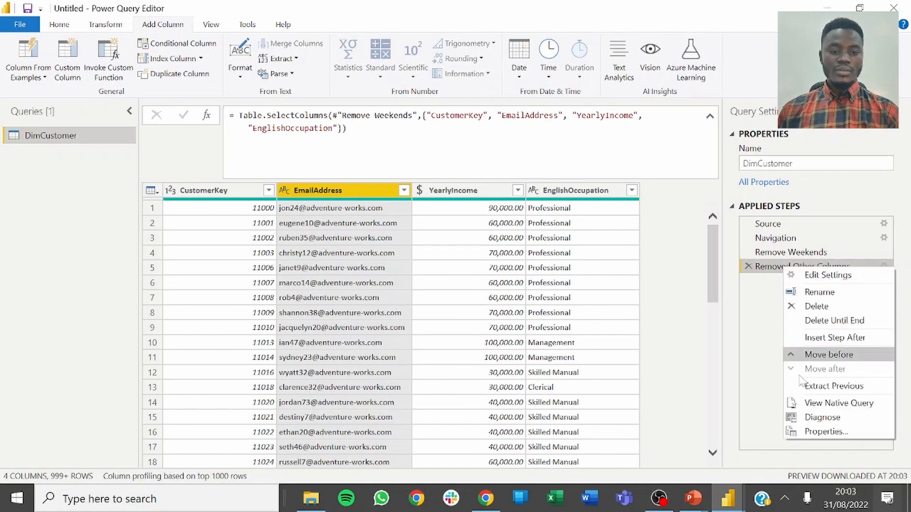
{"action": "left_click", "coordinate": [810, 404]}
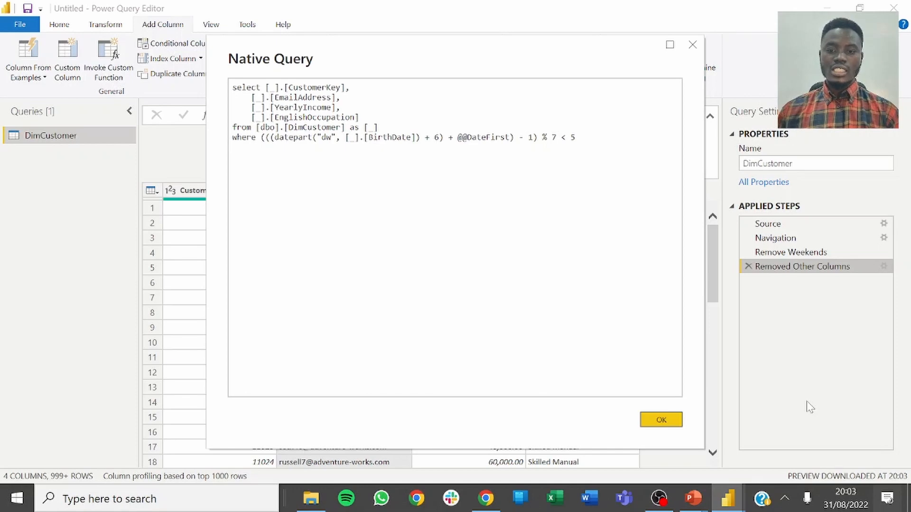
{"action": "left_click", "coordinate": [660, 421]}
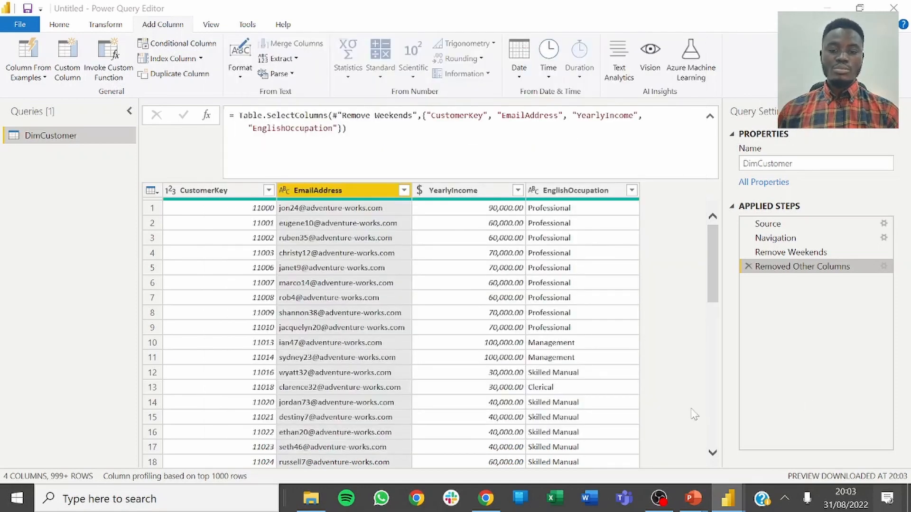